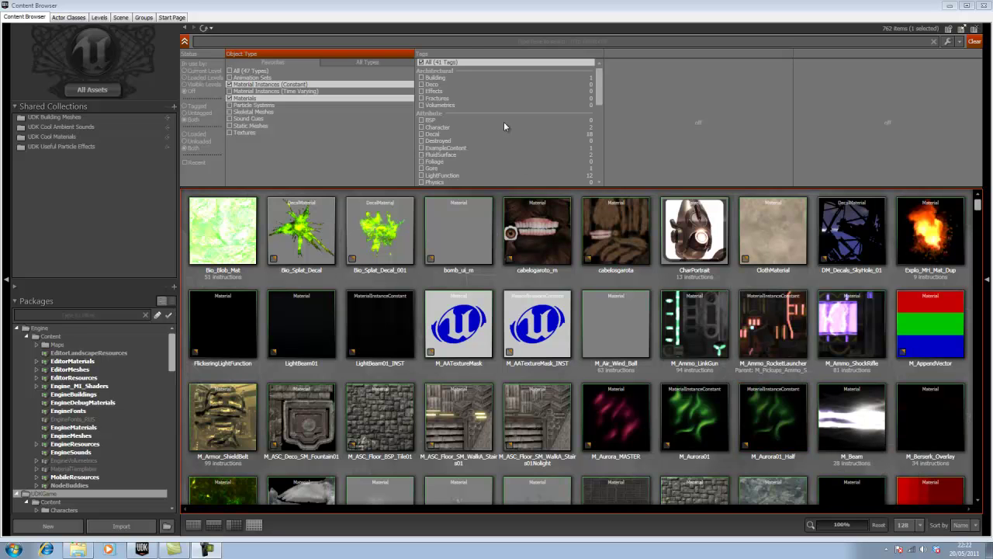
- Clear the material-only filters, show All Types, and close the Content Browser
click(230, 99)
click(229, 99)
click(230, 83)
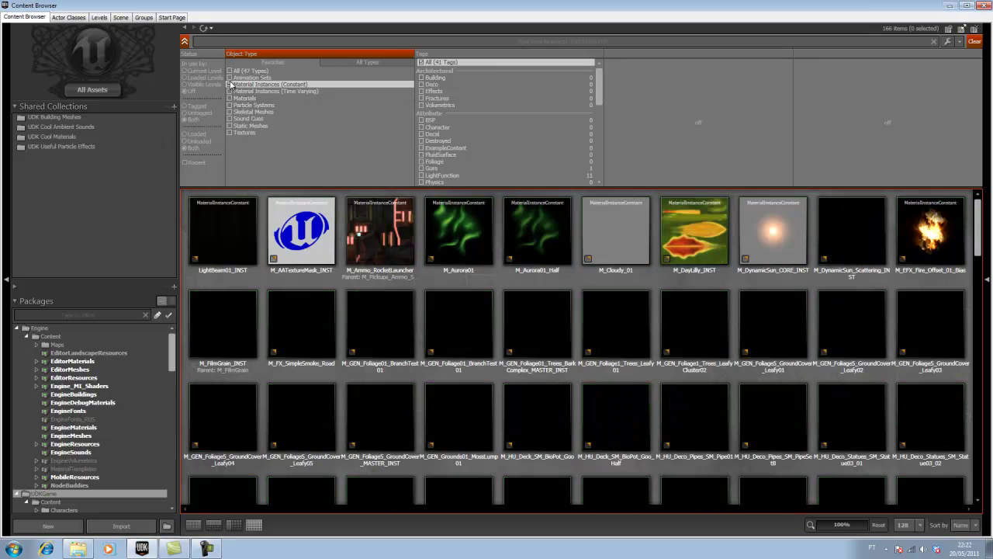
click(230, 71)
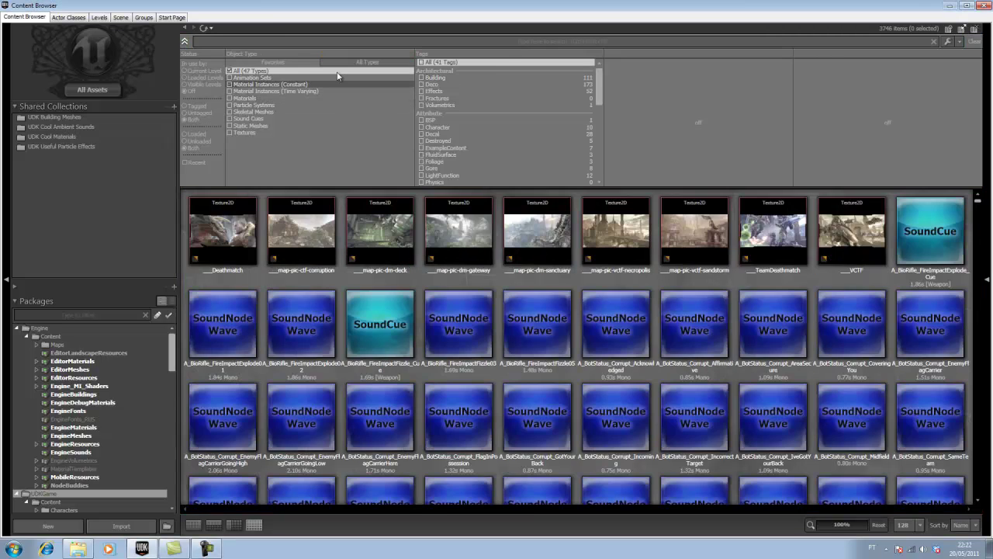
click(982, 5)
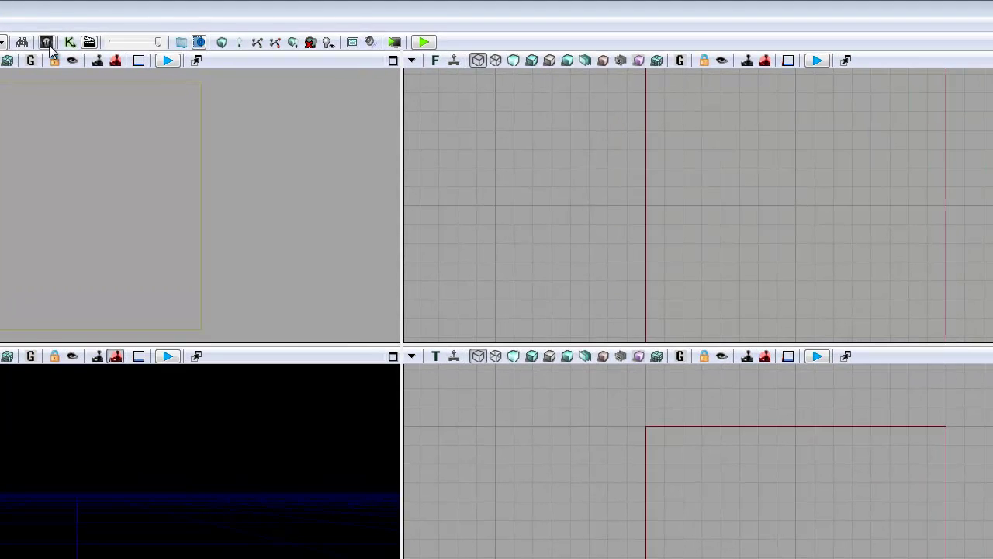
- Reopen the Content Browser and select the particulas package's efeitos group
click(53, 41)
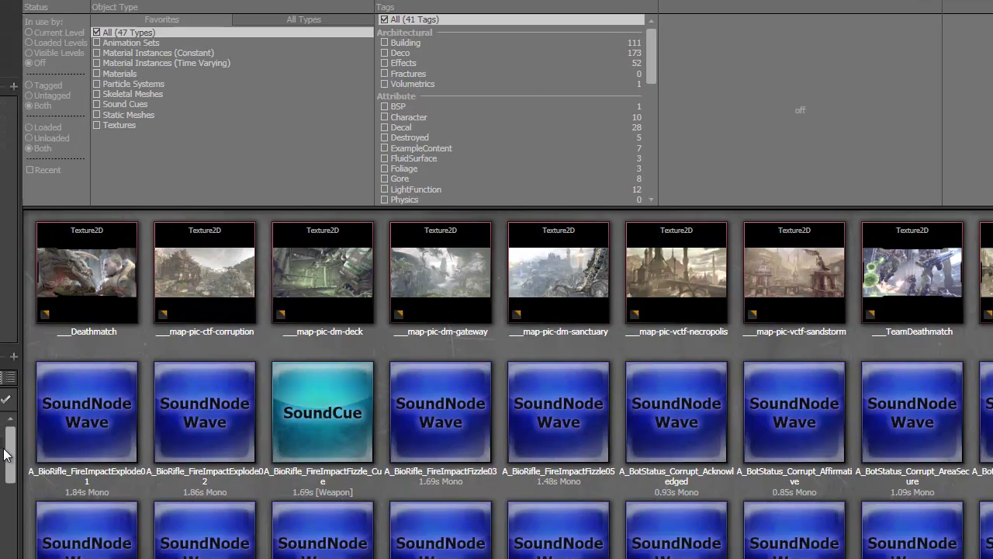
scroll(152, 308, down, 5)
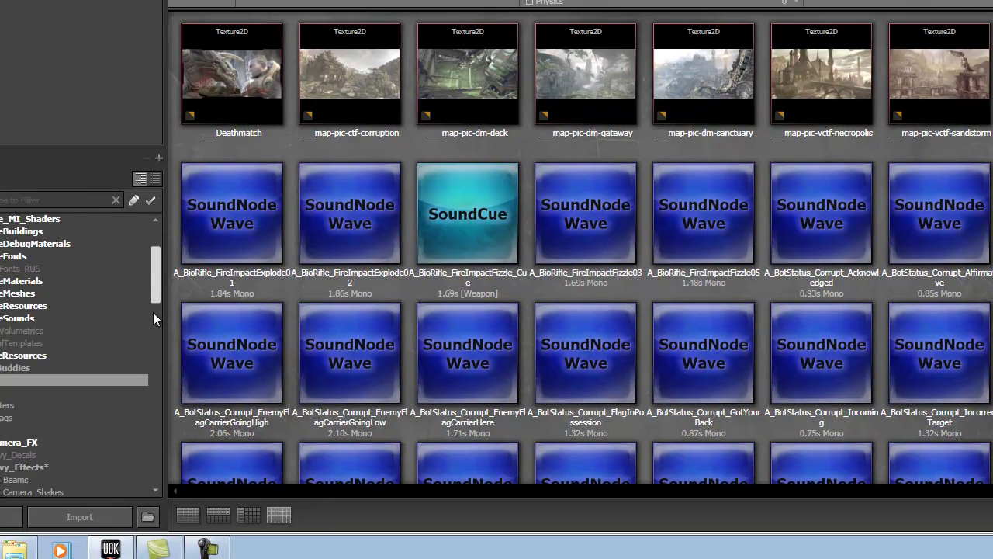
scroll(155, 333, down, 5)
scroll(154, 477, down, 3)
scroll(153, 478, down, 2)
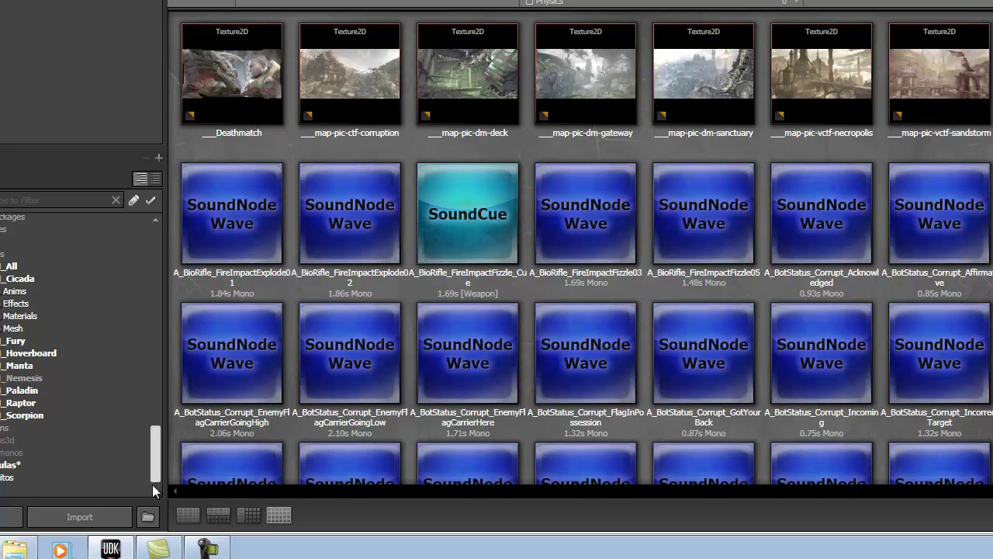
click(60, 468)
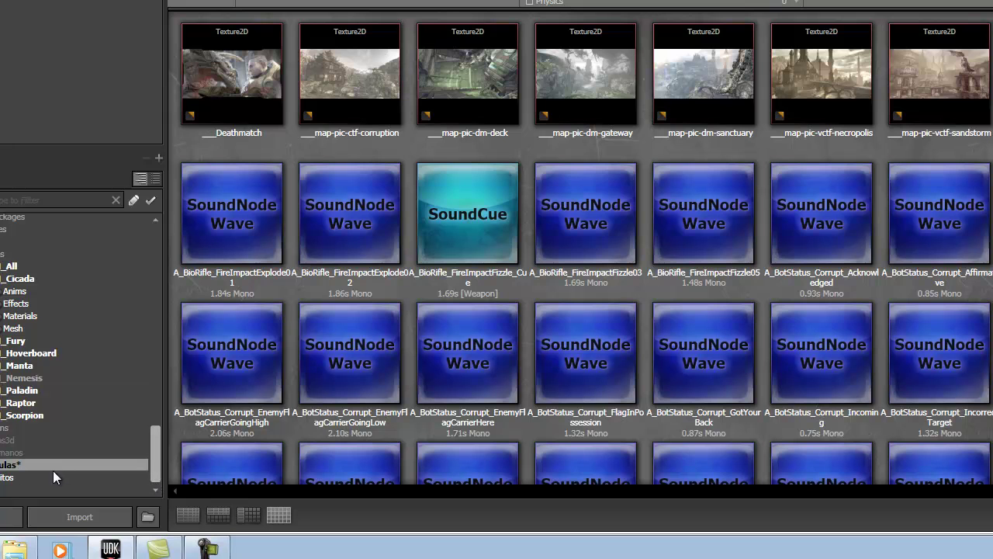
click(49, 476)
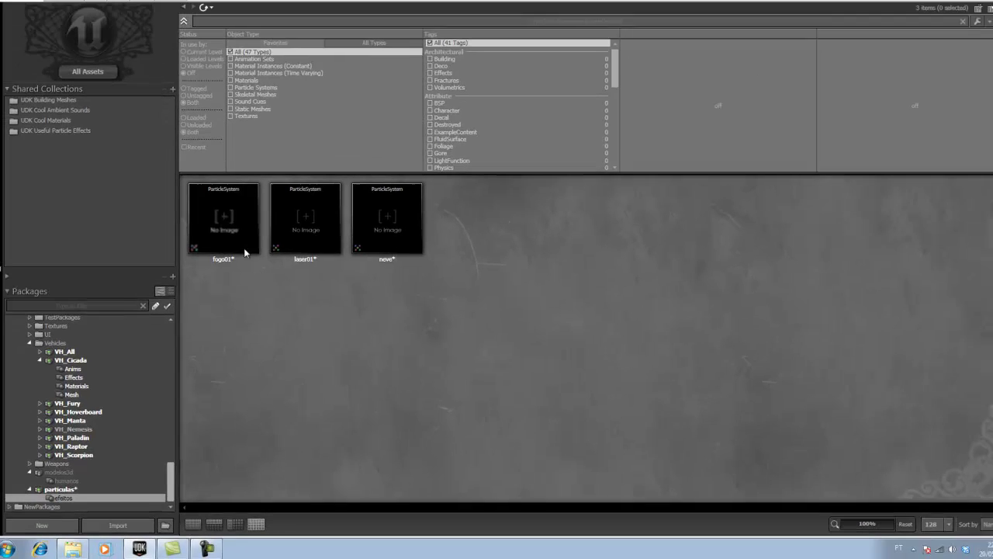
- Delete fogo01 and start a new ParticleSystem asset named fogo in particulas, group efeitos
click(242, 260)
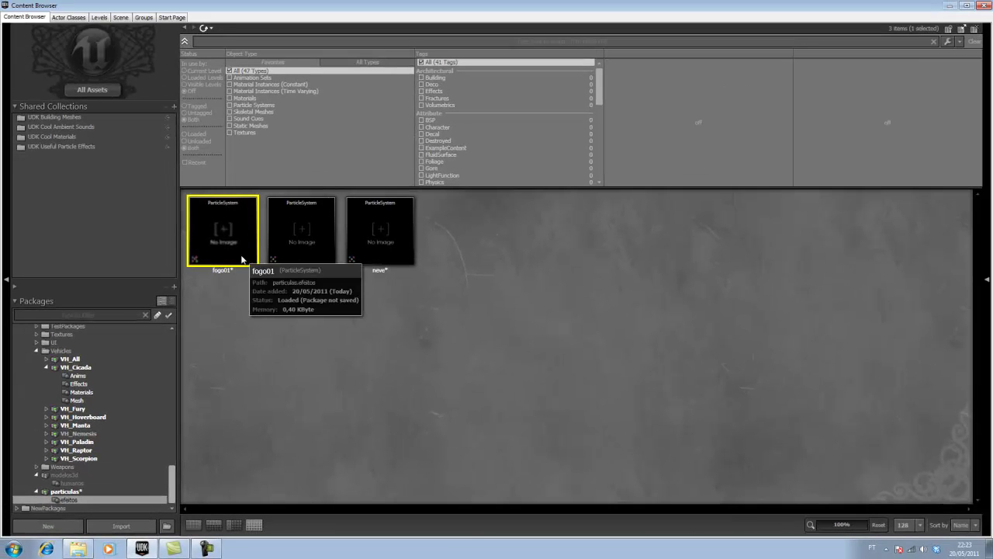
key(Delete)
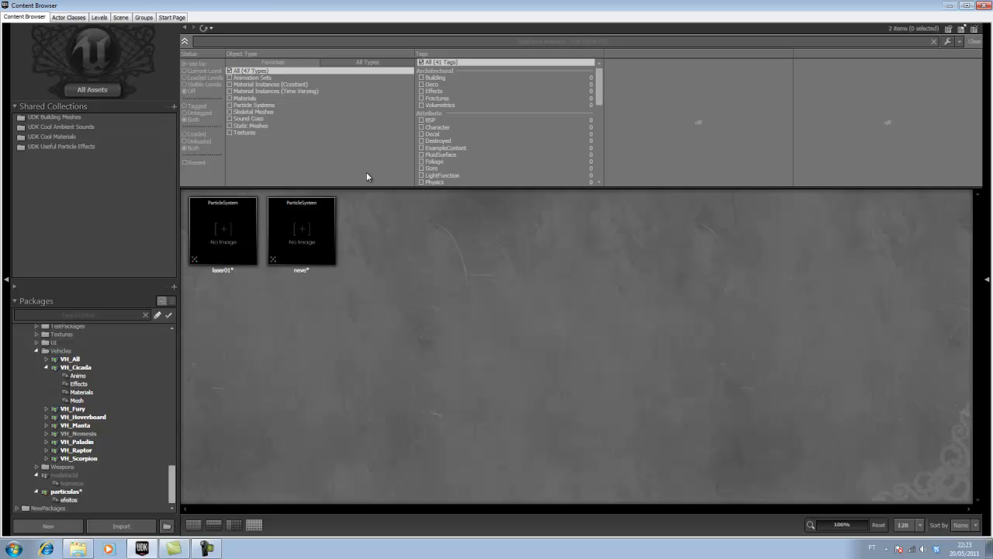
key(ctrl+n)
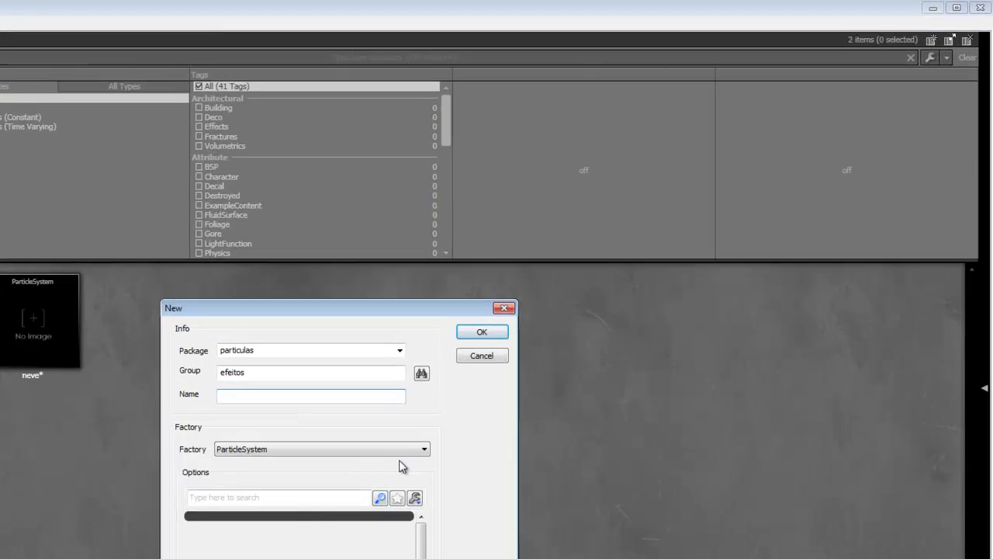
text(fogo)
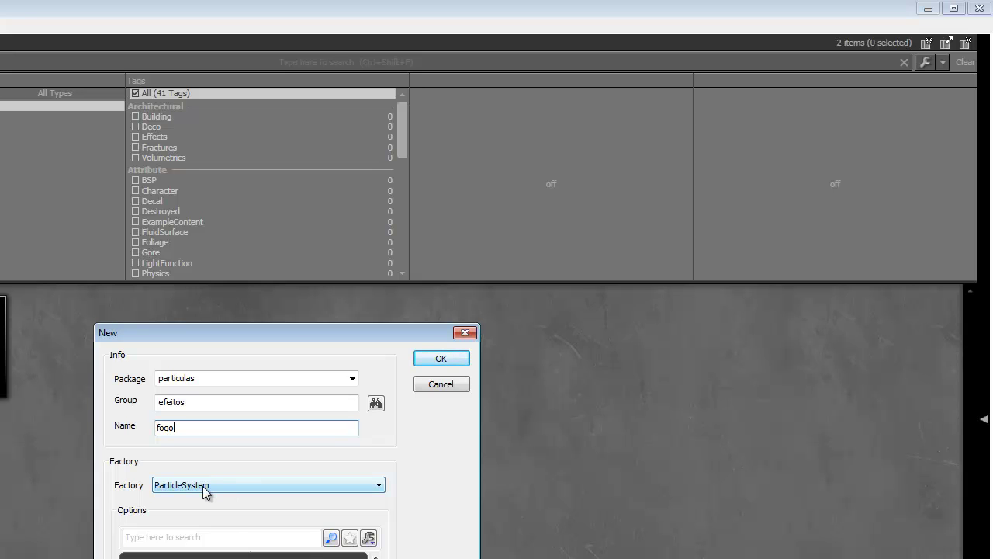
- Create the fogo particle system and select its emitter's Required module in Cascade
click(452, 360)
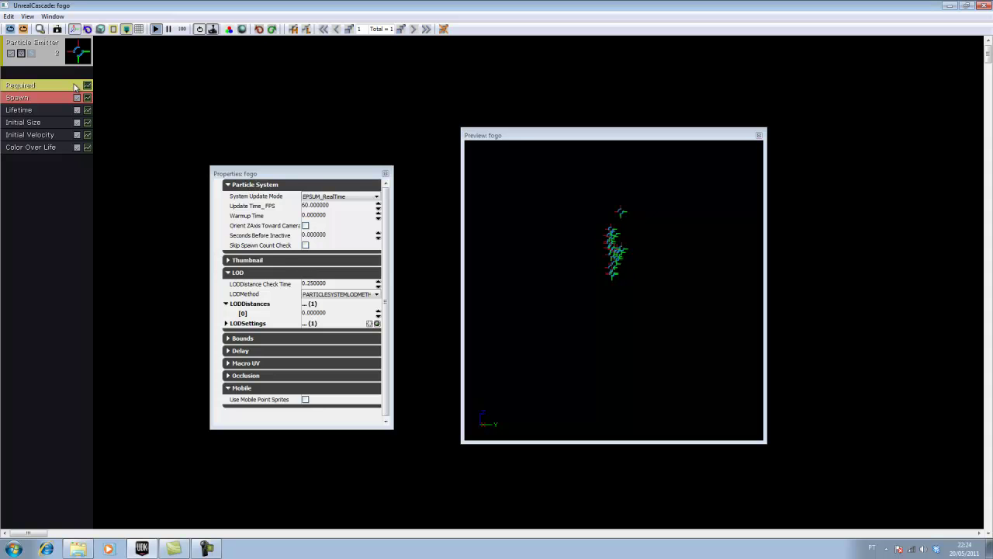
click(75, 86)
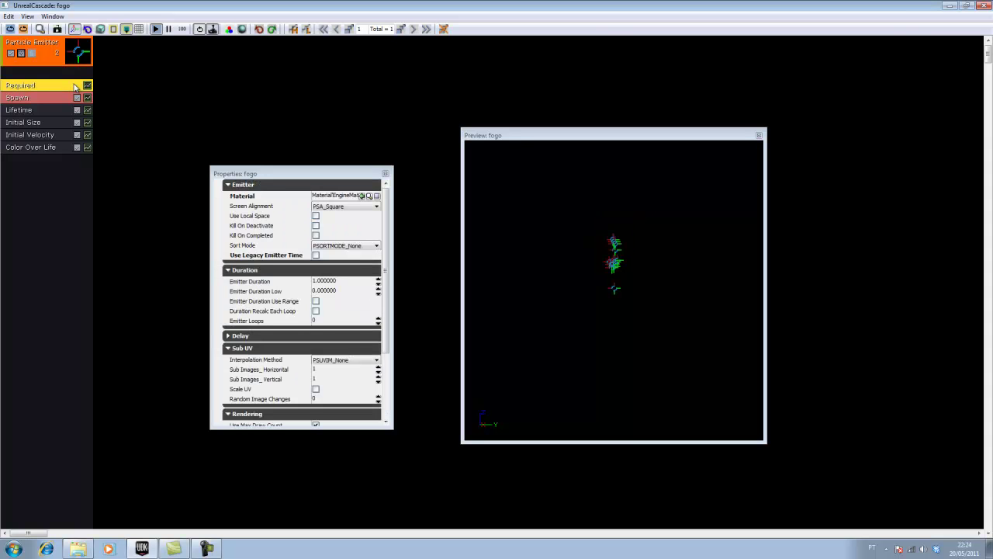
click(372, 198)
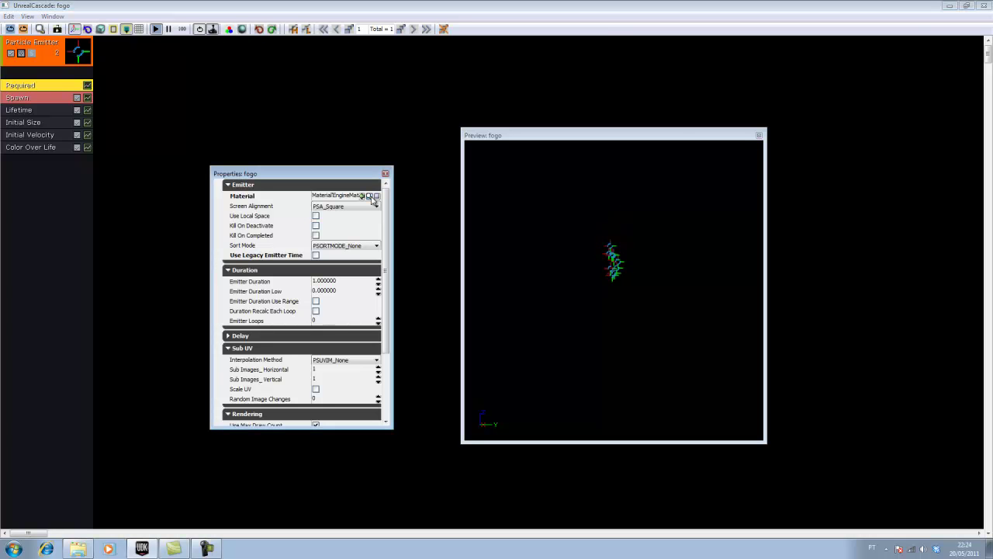
- Filter UDKGame materials by 'fire' and select M_EFX_Fire_Offset_01
click(371, 197)
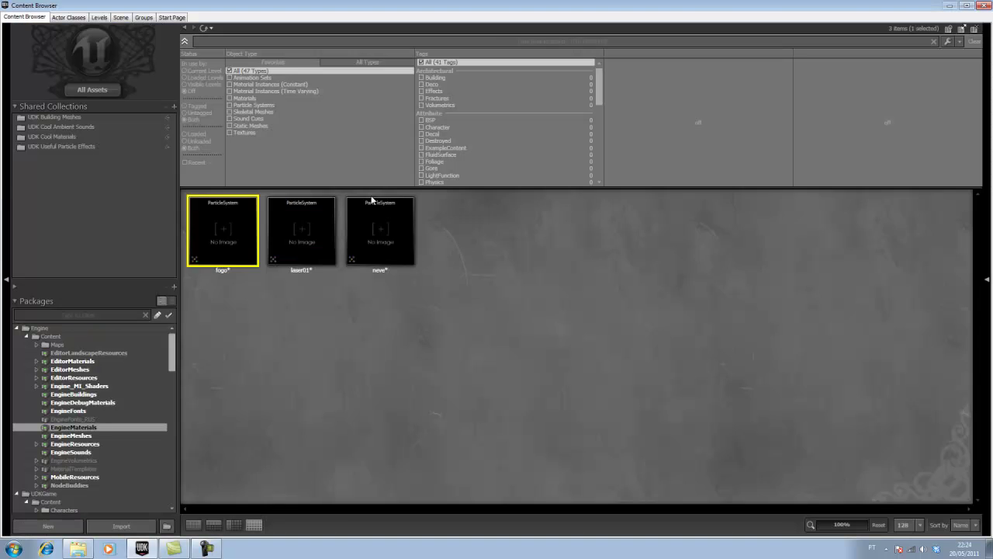
click(233, 98)
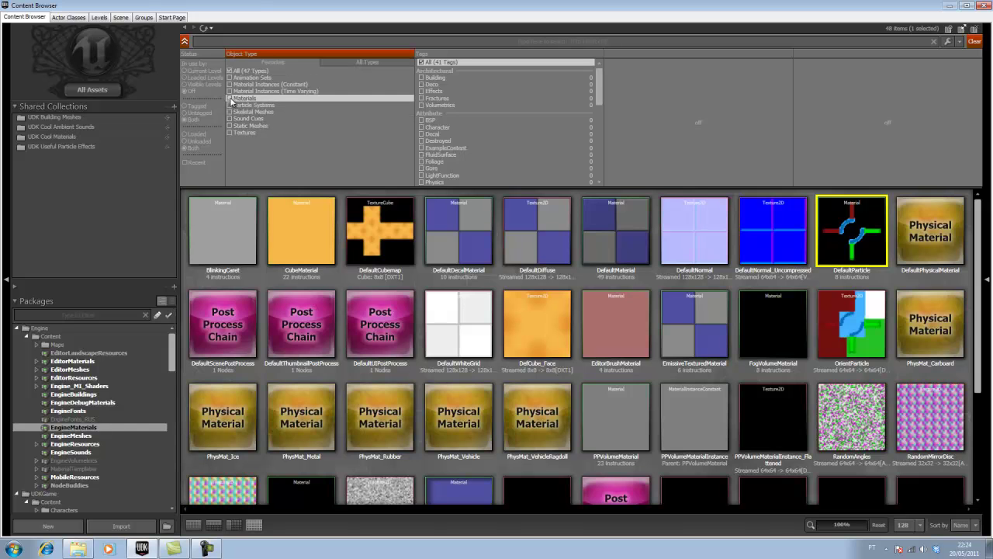
click(64, 492)
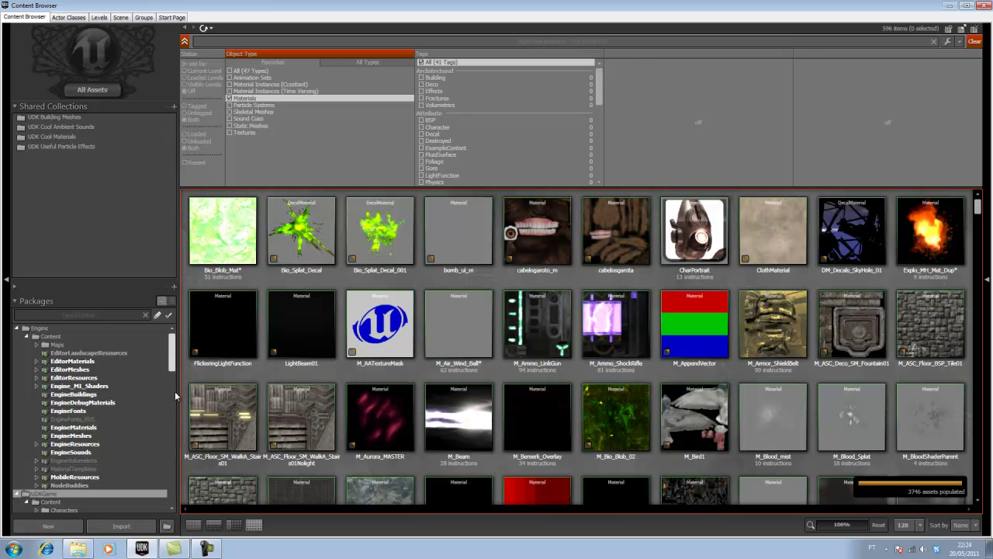
click(174, 392)
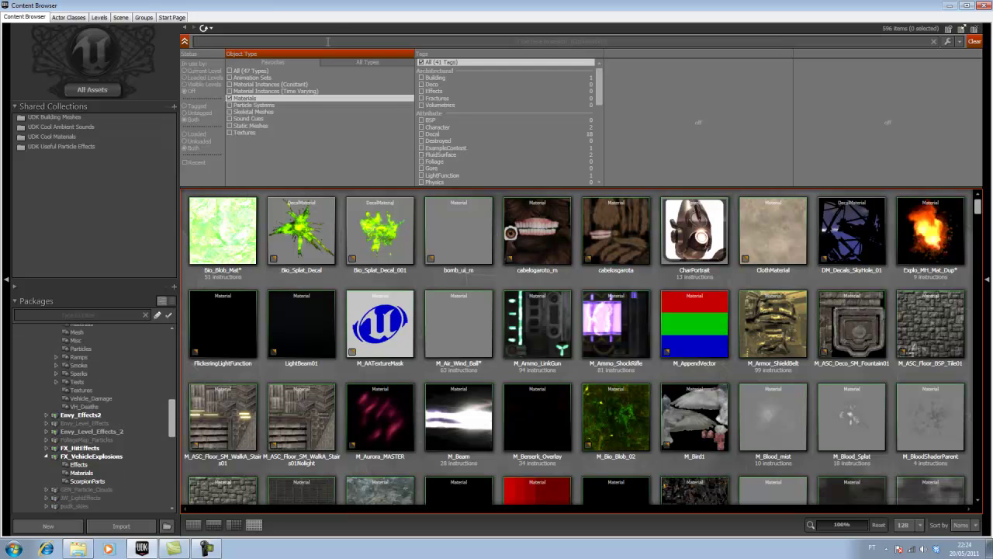
click(328, 42)
text(fire)
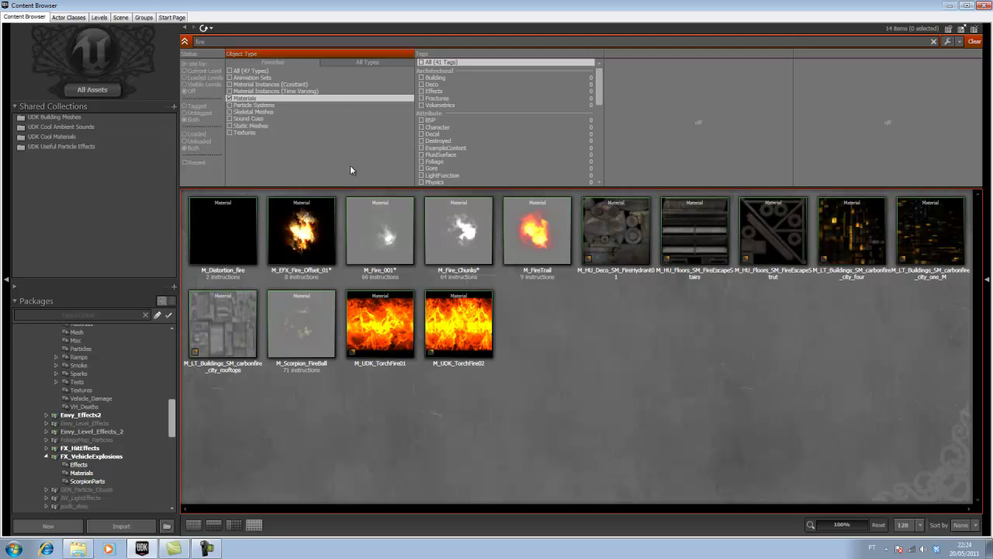
click(314, 226)
mouse_move(315, 227)
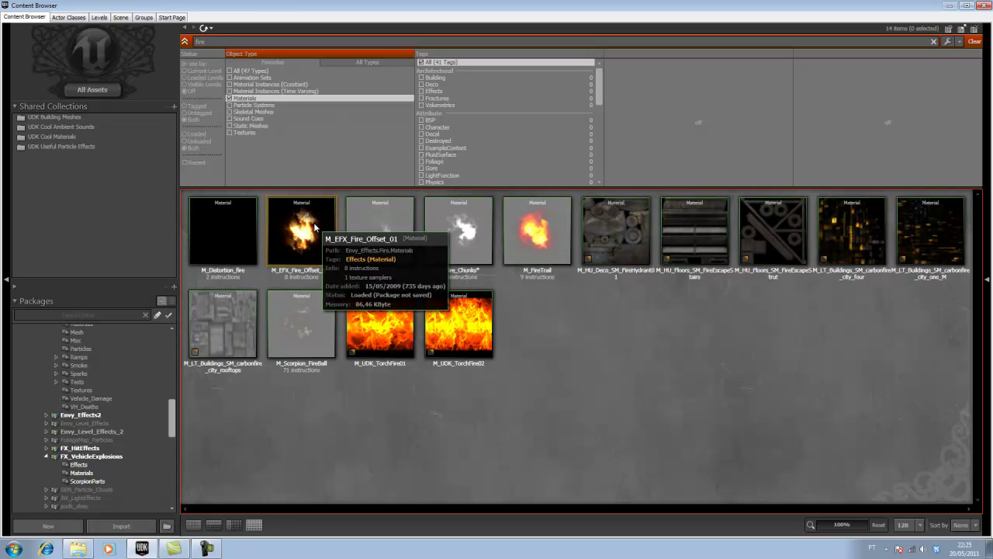
click(315, 227)
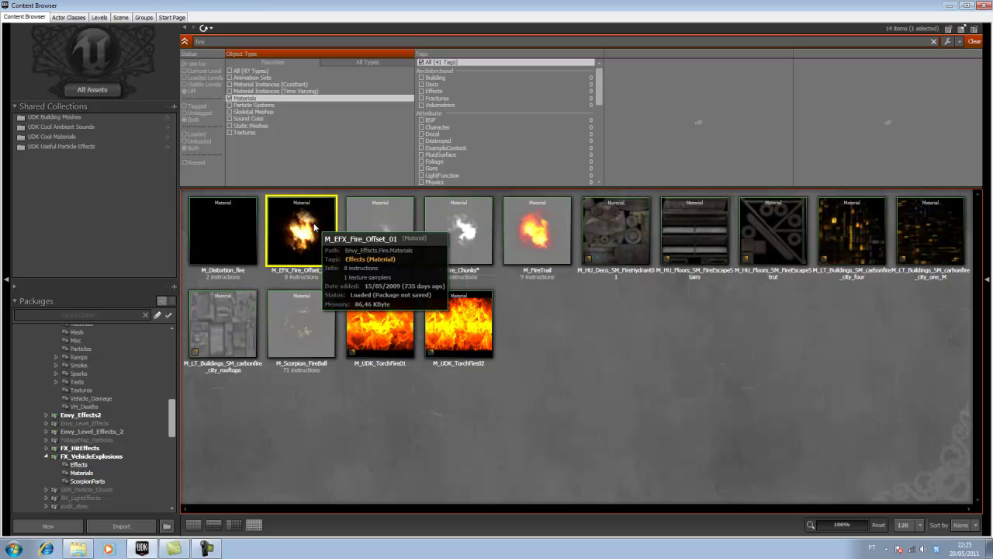
double_click(314, 225)
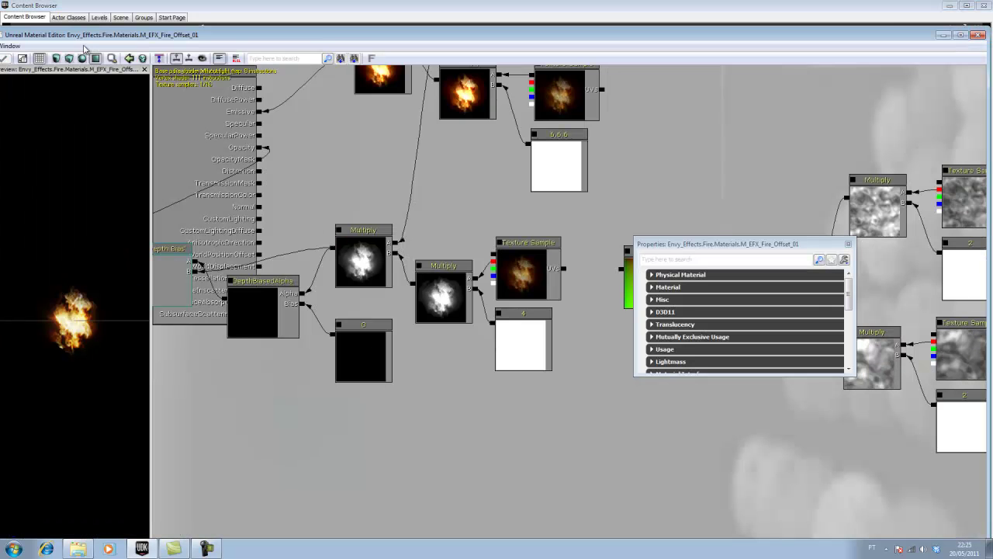
click(83, 61)
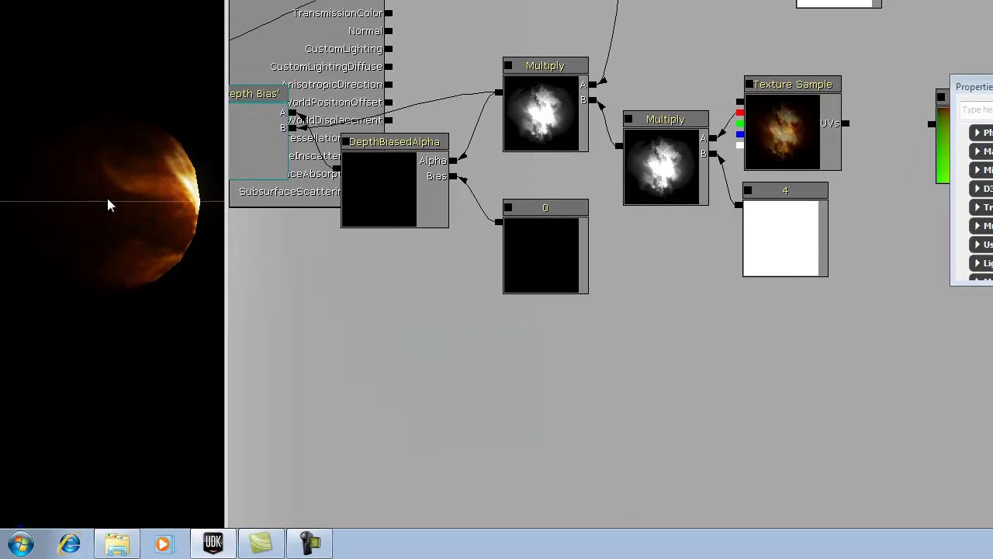
mouse_move(123, 241)
mouse_down()
mouse_move(108, 252)
mouse_move(0, 244)
mouse_move(104, 195)
mouse_up()
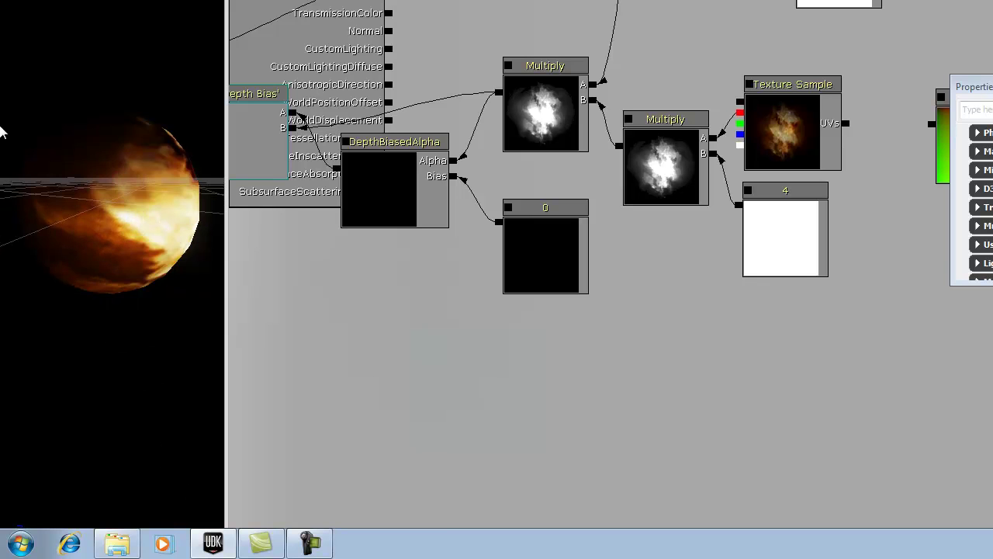
drag(116, 201, 93, 194)
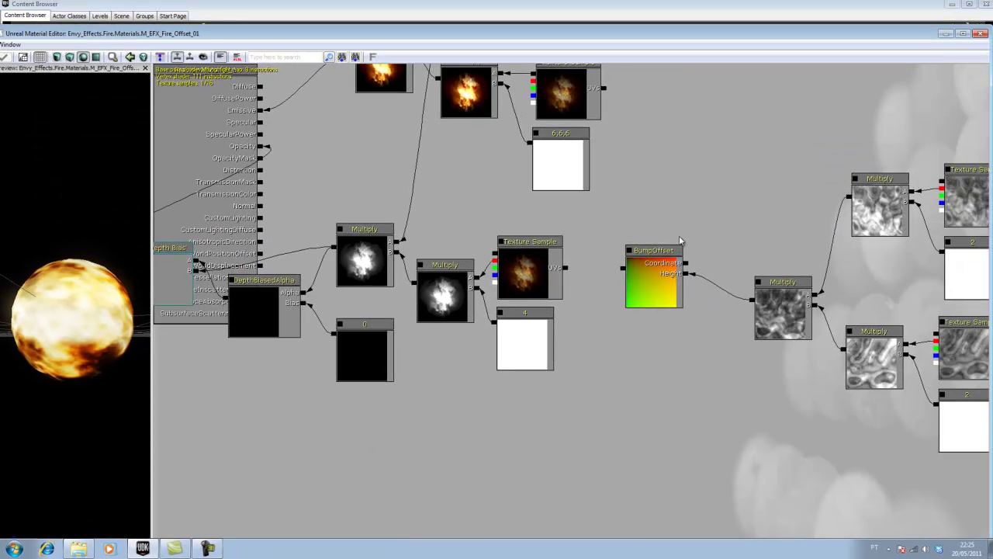
drag(688, 299, 687, 390)
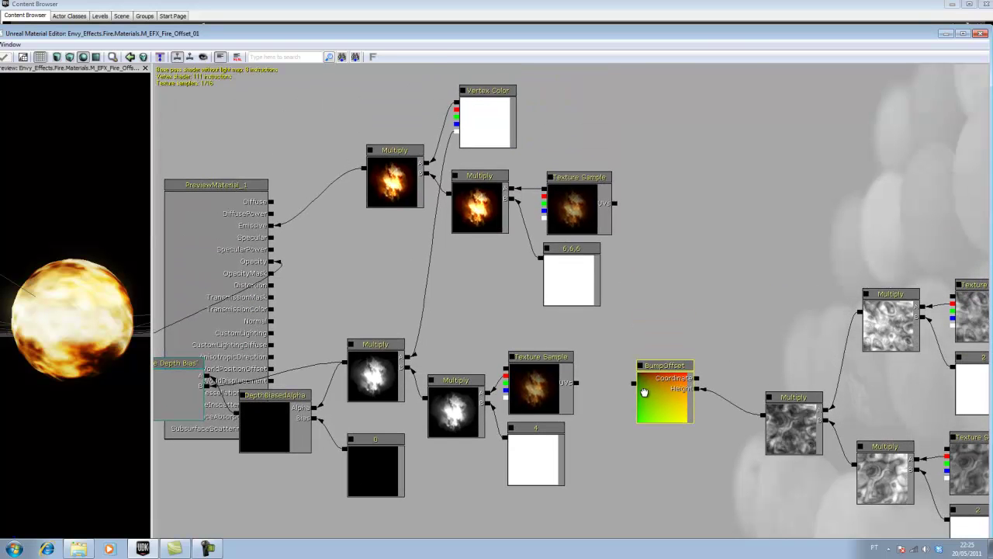
drag(686, 390, 694, 391)
mouse_move(614, 368)
mouse_down()
mouse_move(426, 279)
mouse_move(185, 263)
mouse_move(247, 263)
mouse_up()
mouse_move(317, 262)
mouse_down()
mouse_move(334, 239)
mouse_move(323, 224)
mouse_up()
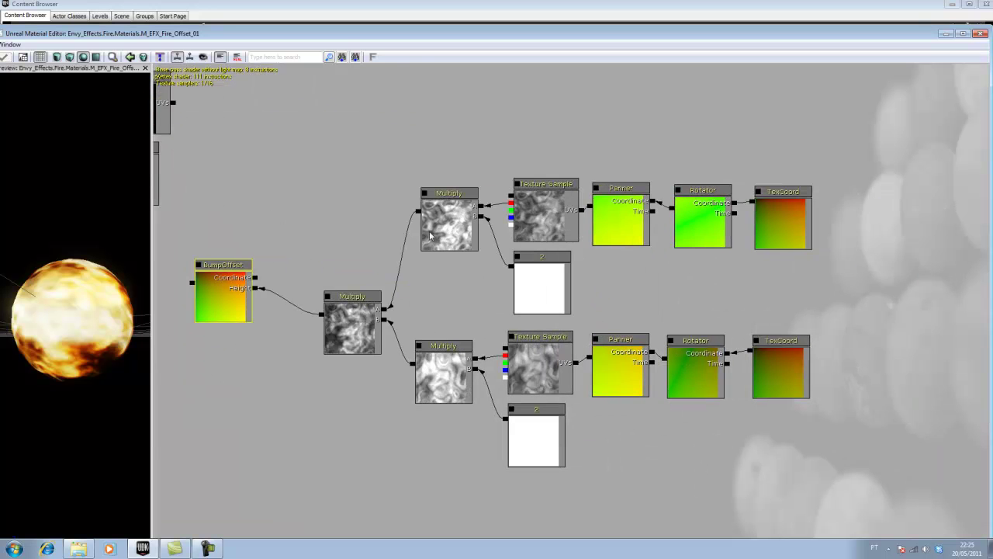
drag(538, 249, 747, 260)
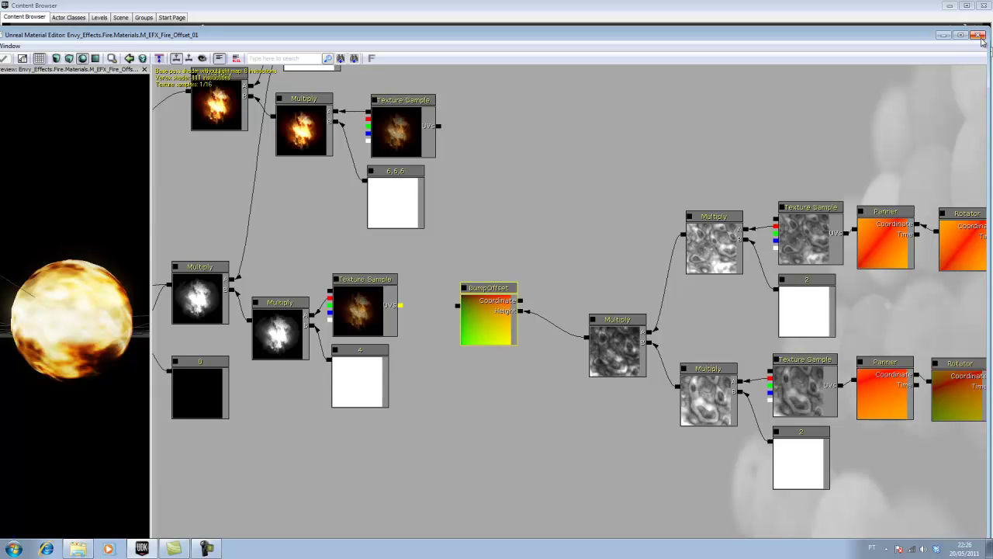
- Close the Material Editor and Content Browser, then assign M_EFX_Fire_Offset_01 to the emitter
click(980, 37)
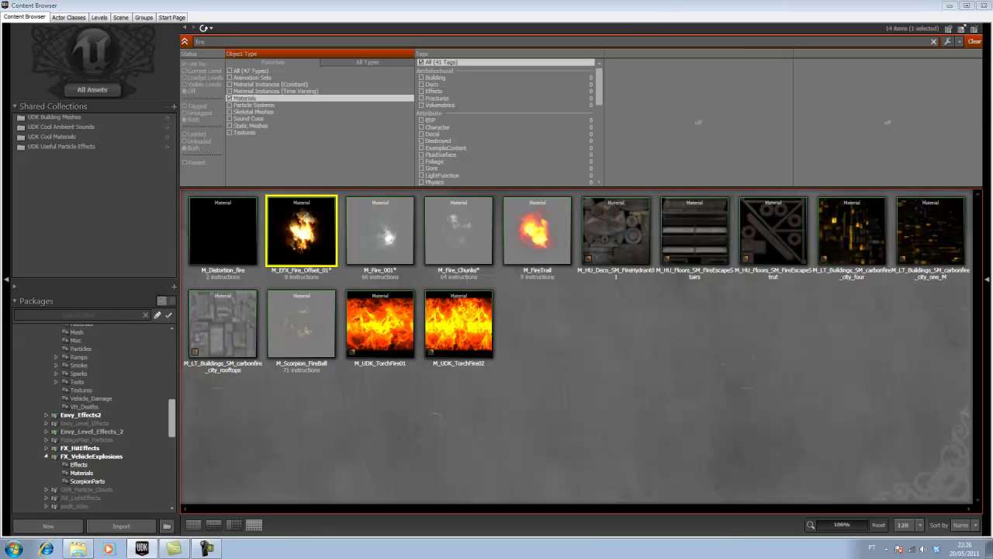
click(984, 6)
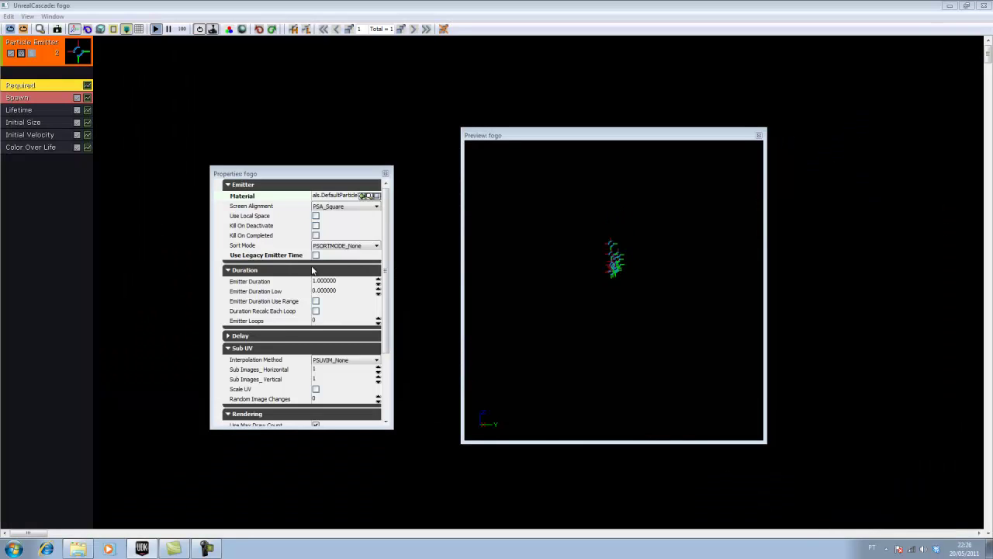
click(362, 197)
click(363, 198)
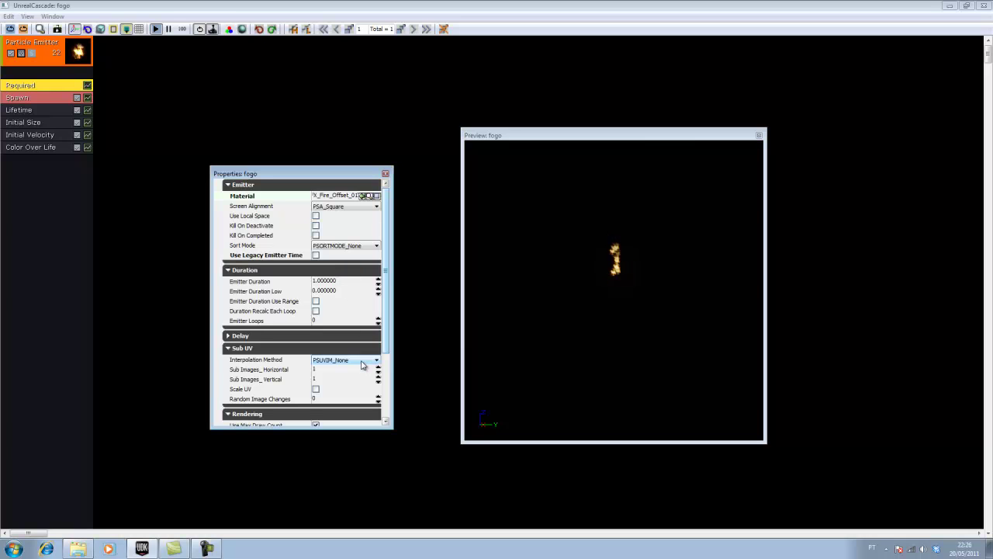
- Set sub-UV Interpolation Method to PSUVIM_Random and Max Draw Count to 1000
click(361, 364)
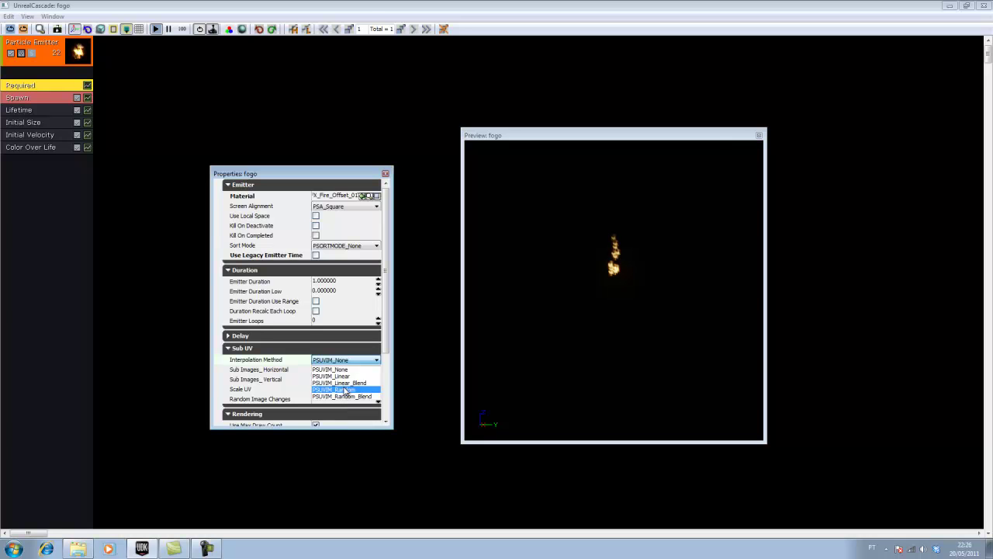
click(341, 388)
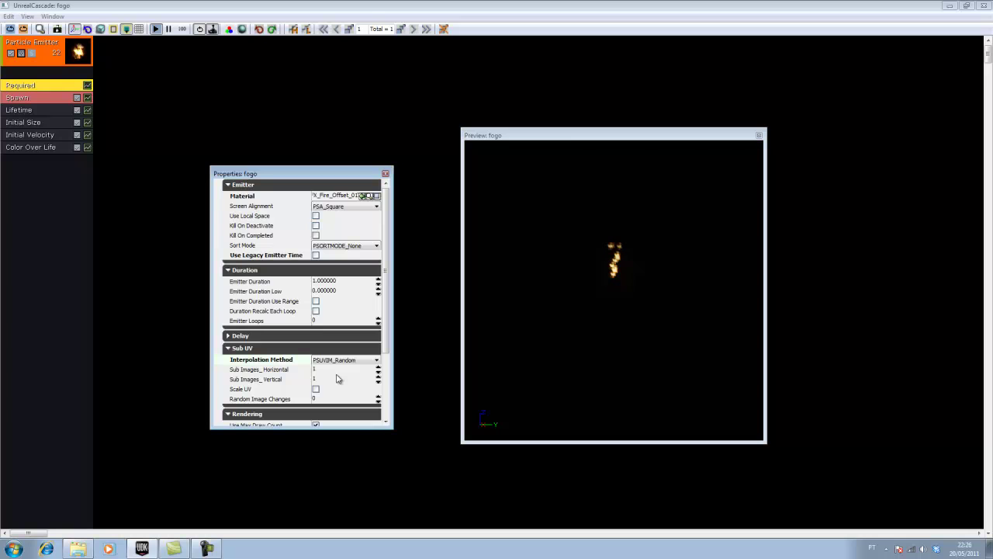
click(339, 379)
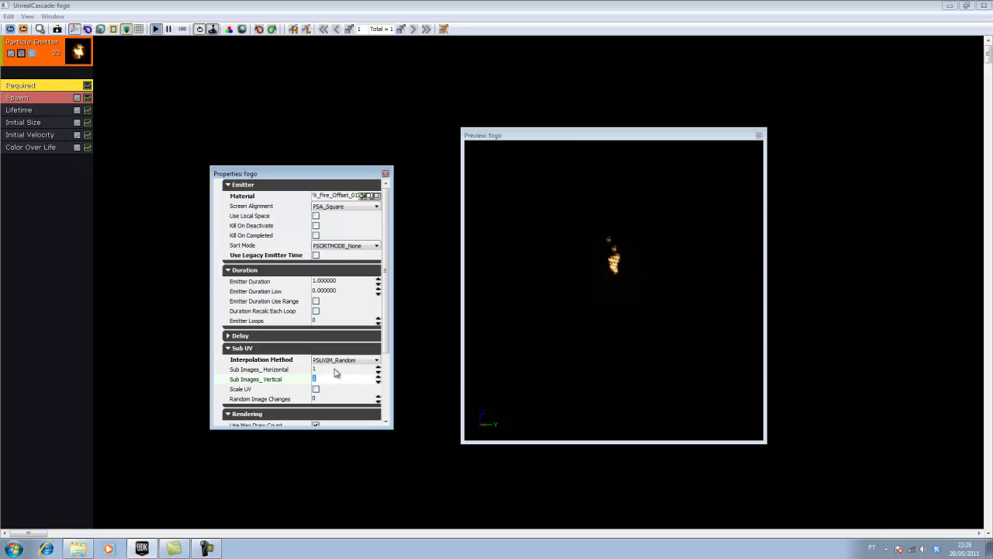
key(shift+Tab)
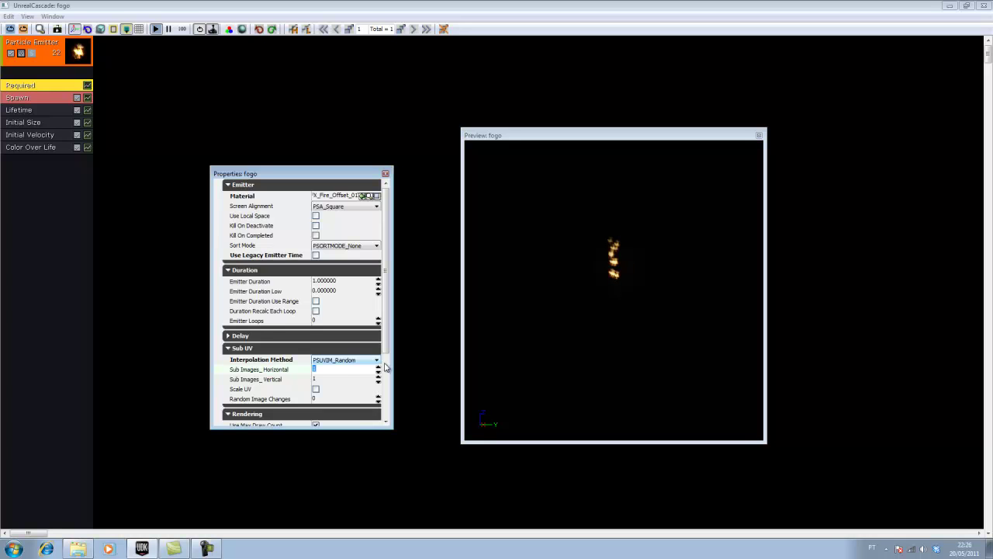
scroll(385, 368, down, 3)
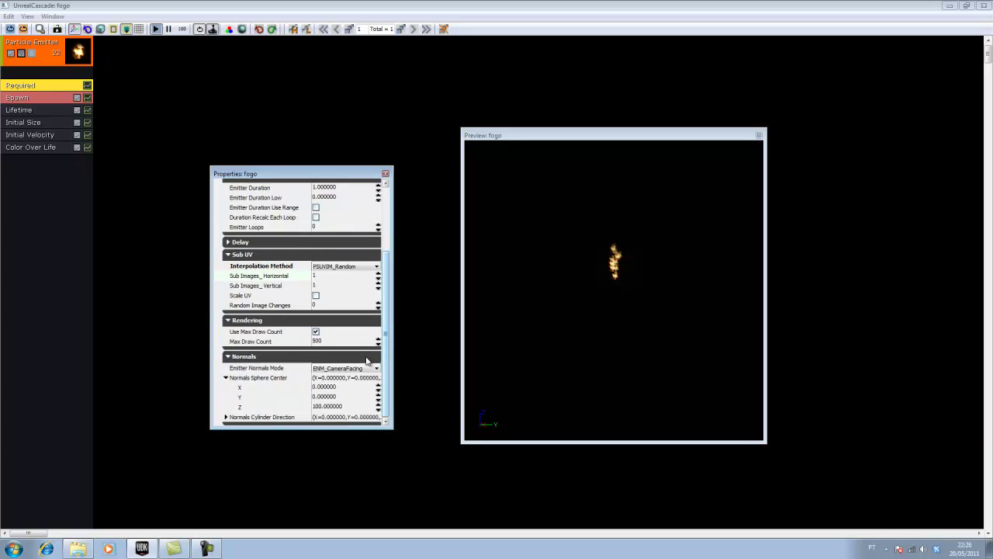
click(340, 343)
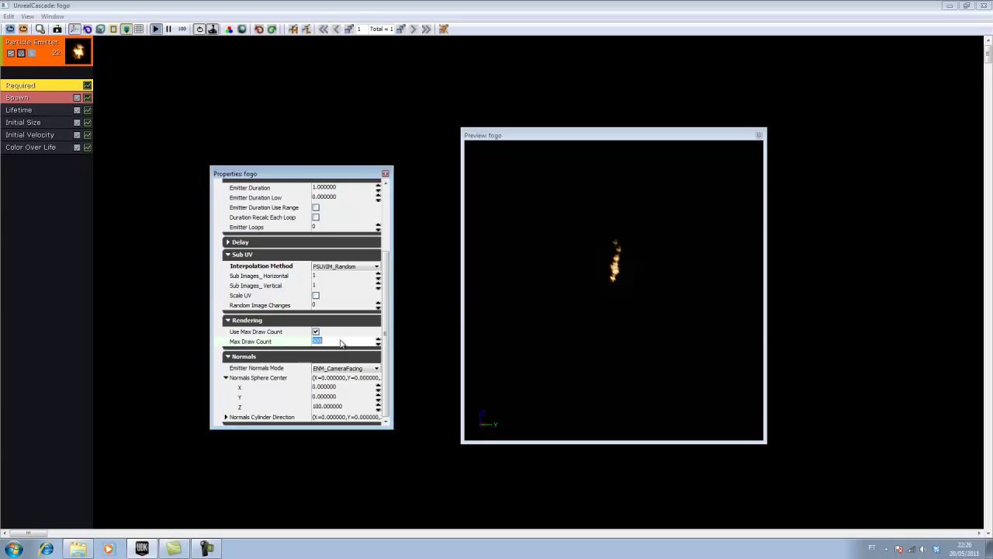
text(100)
text(0)
key(Return)
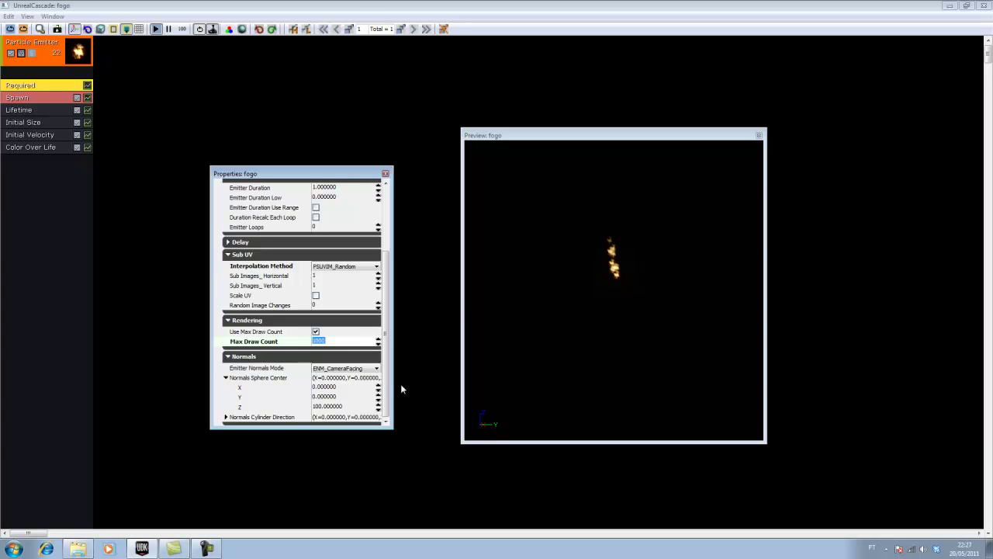
- Set the Spawn module's rate constant to 70 and rate scale constant to 100
click(21, 99)
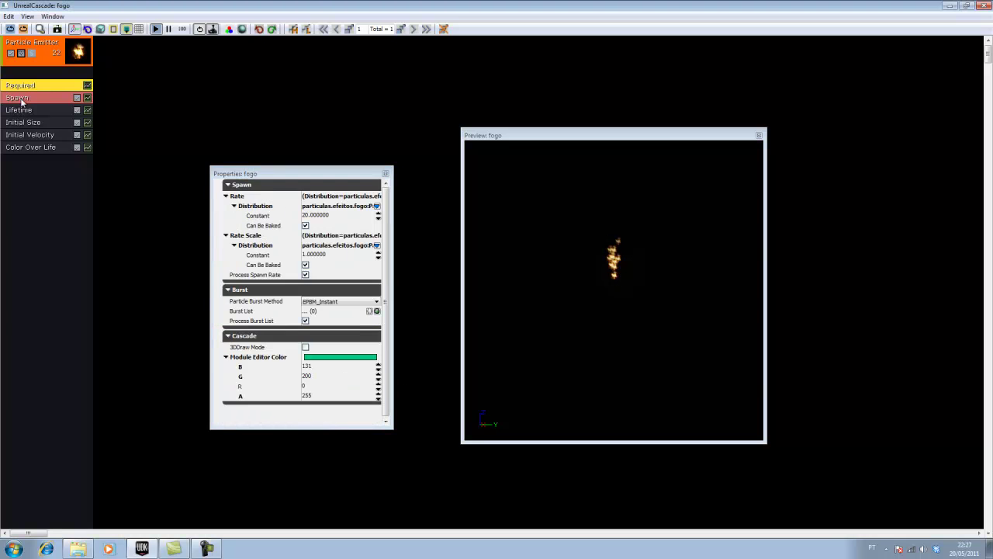
click(316, 217)
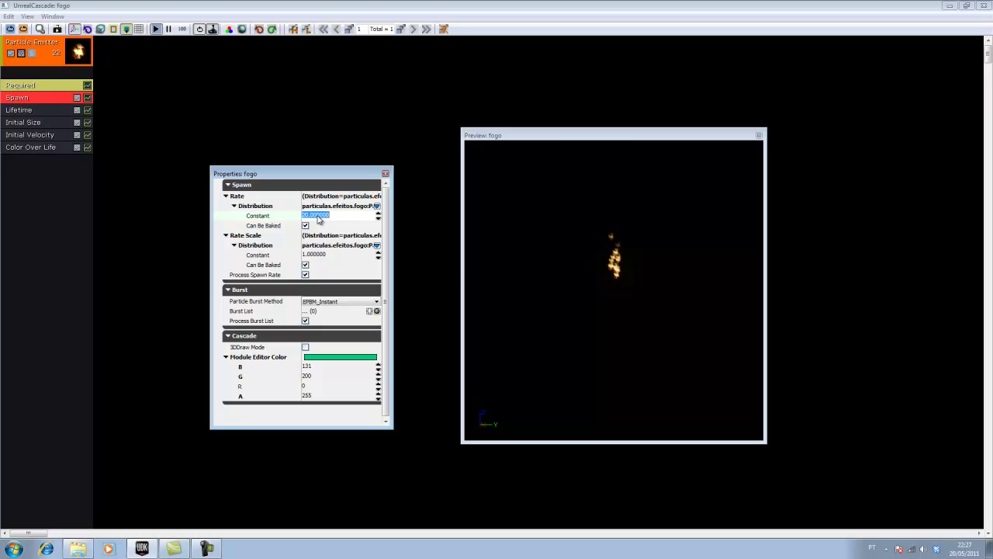
text(70)
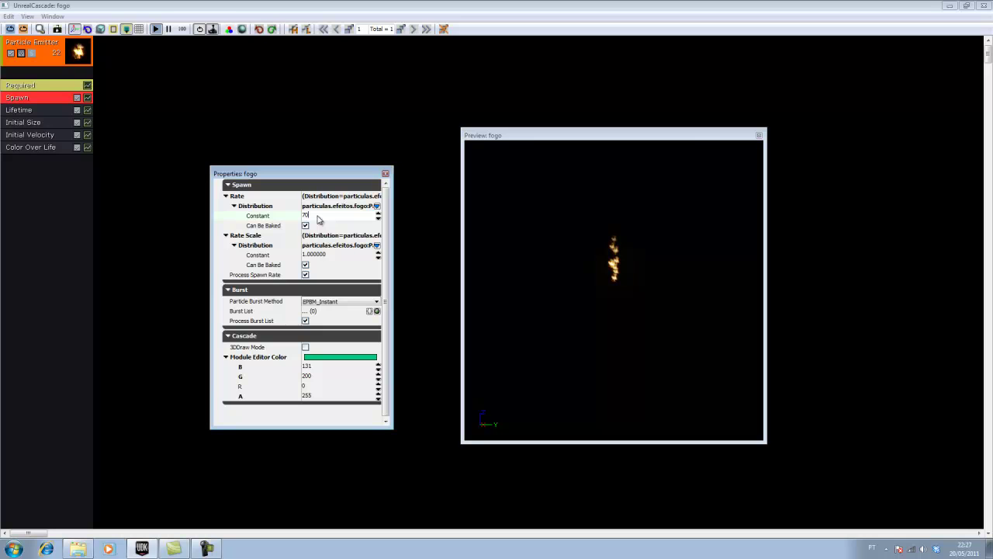
key(Return)
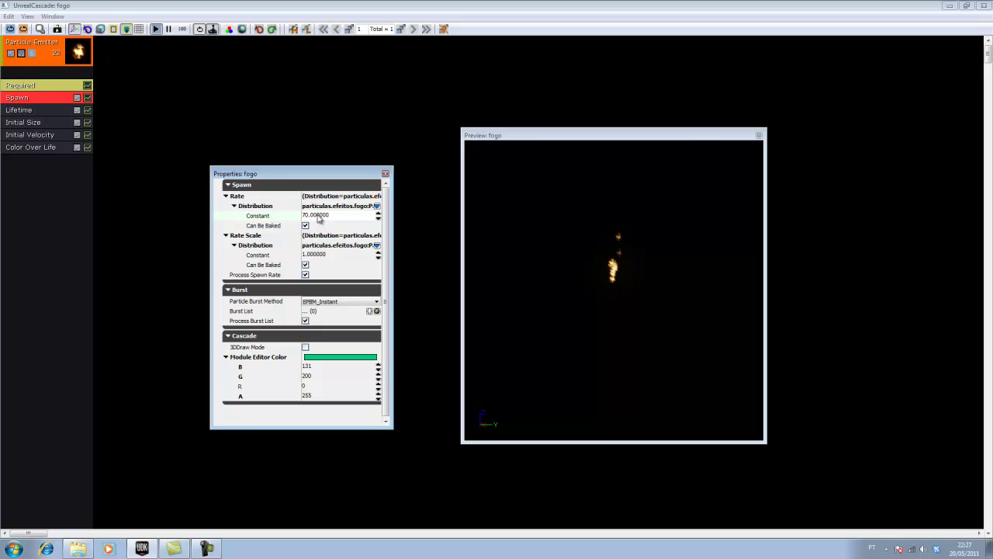
click(319, 216)
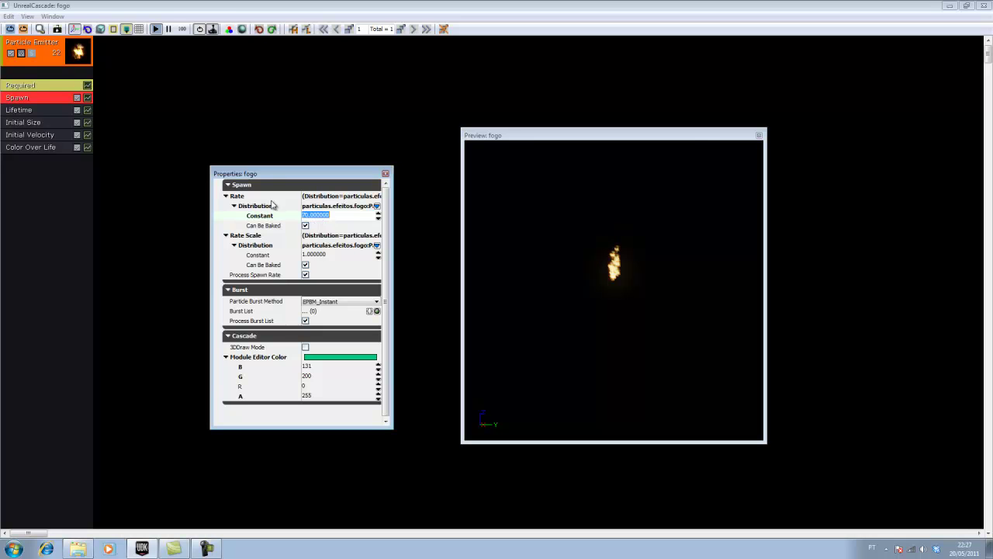
click(323, 254)
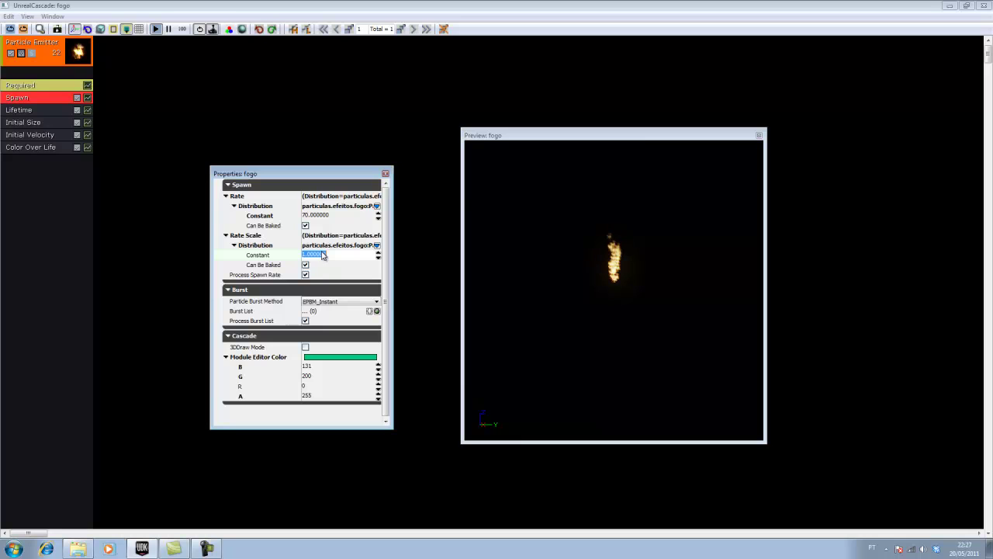
text(100)
key(Return)
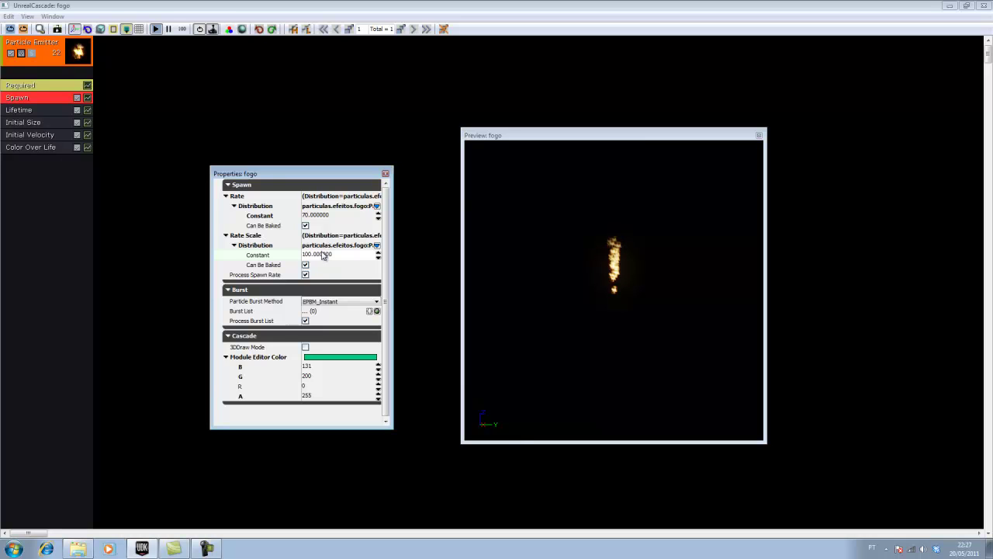
click(323, 256)
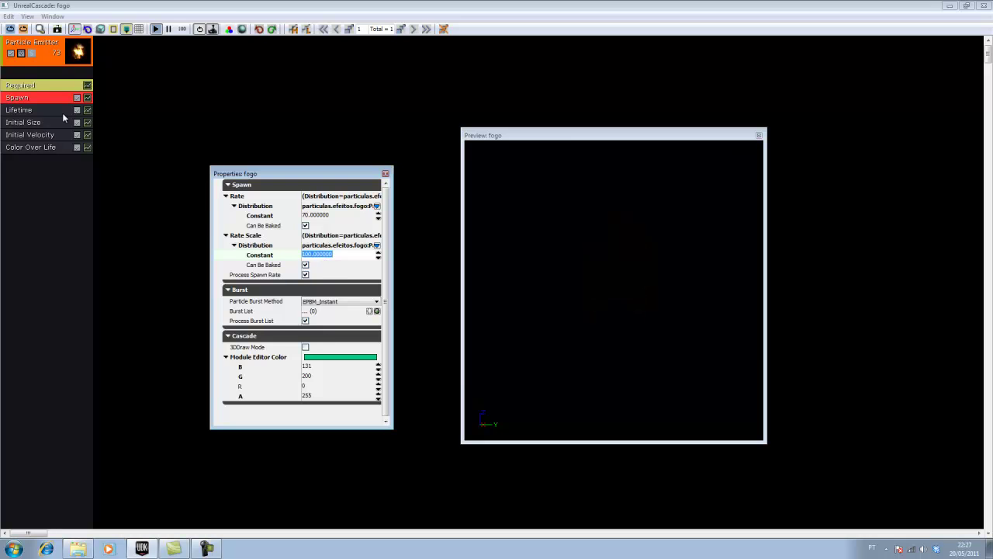
- Give particle Lifetime a minimum of 0.02 and maximum of 3, then select Initial Size
click(18, 110)
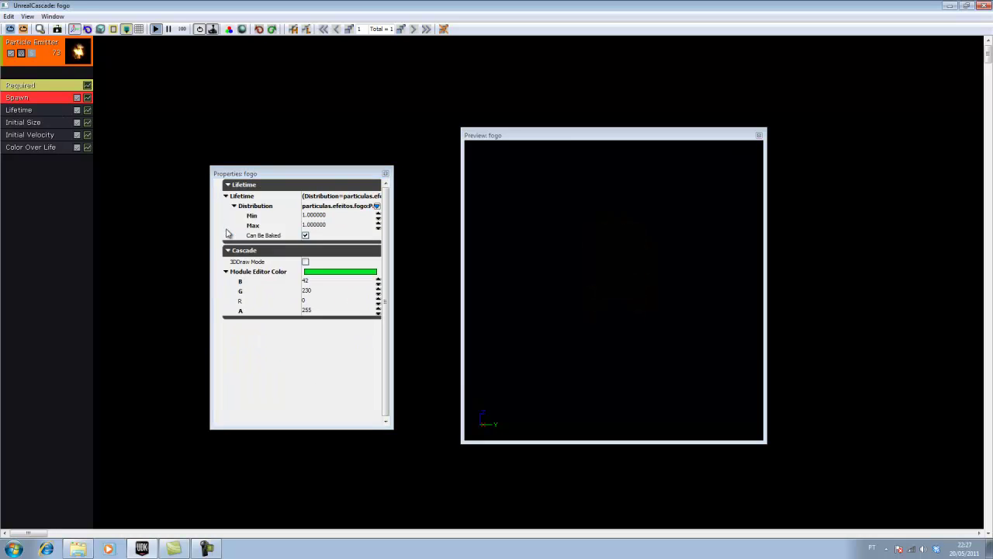
click(321, 217)
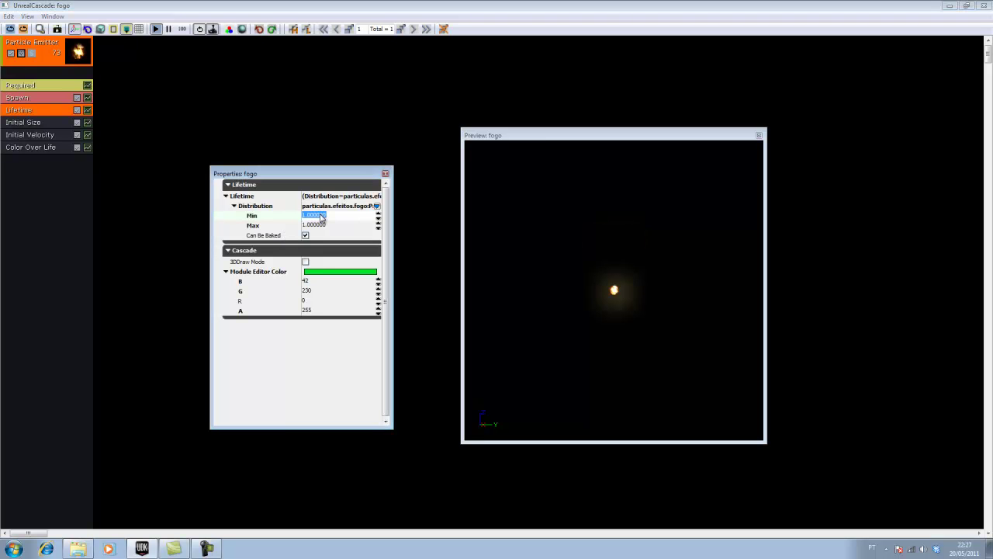
text(20)
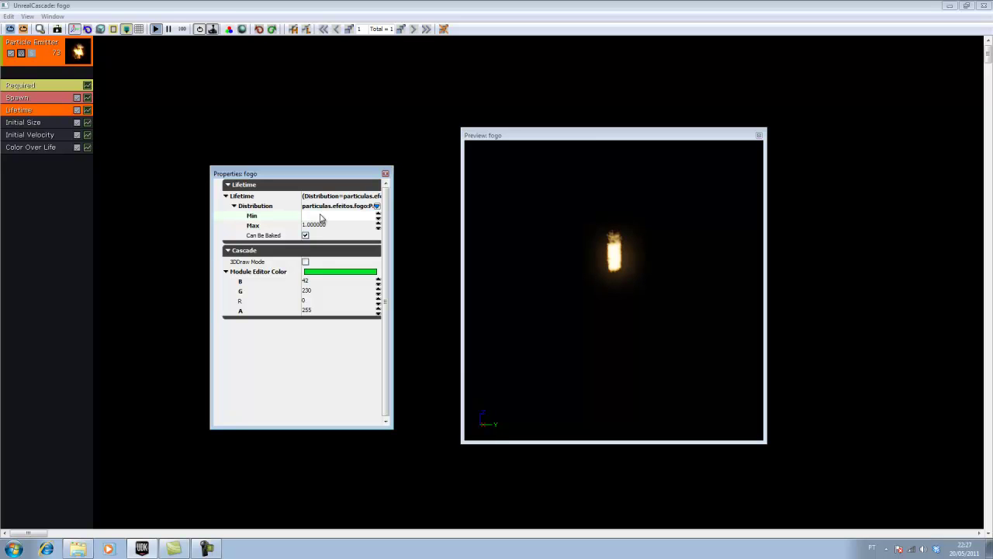
key(BackSpace)
key(BackSpace)
text(0.)
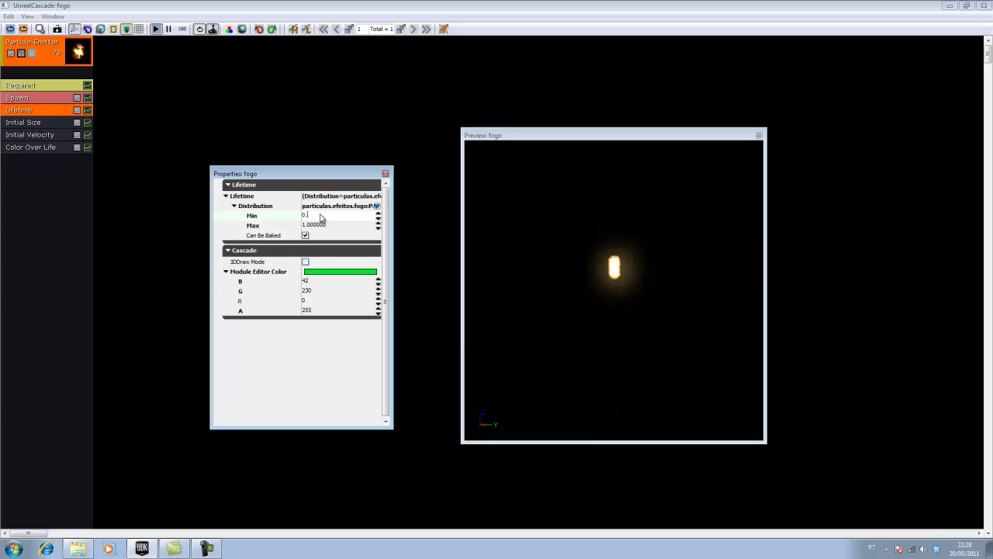
text(020000)
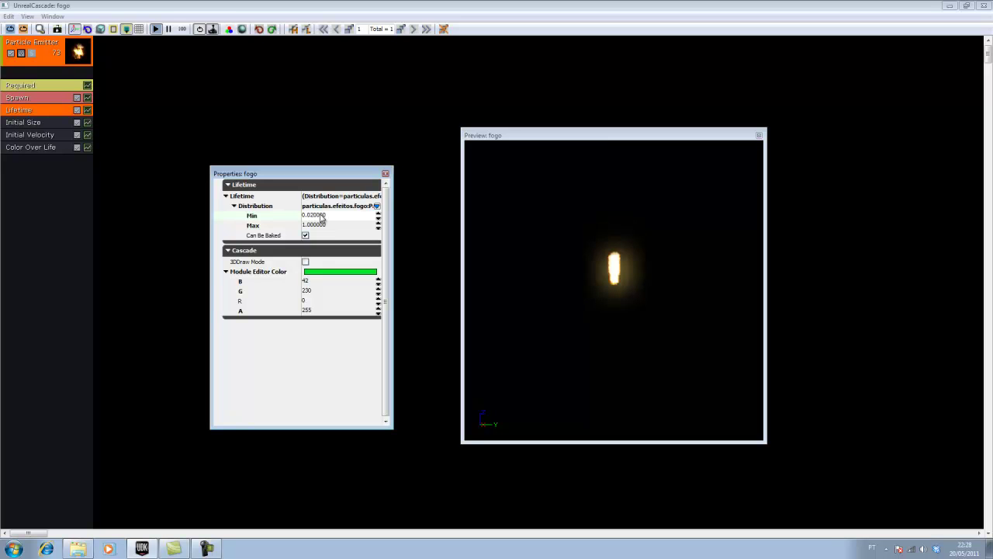
key(Tab)
key(BackSpace)
text(3)
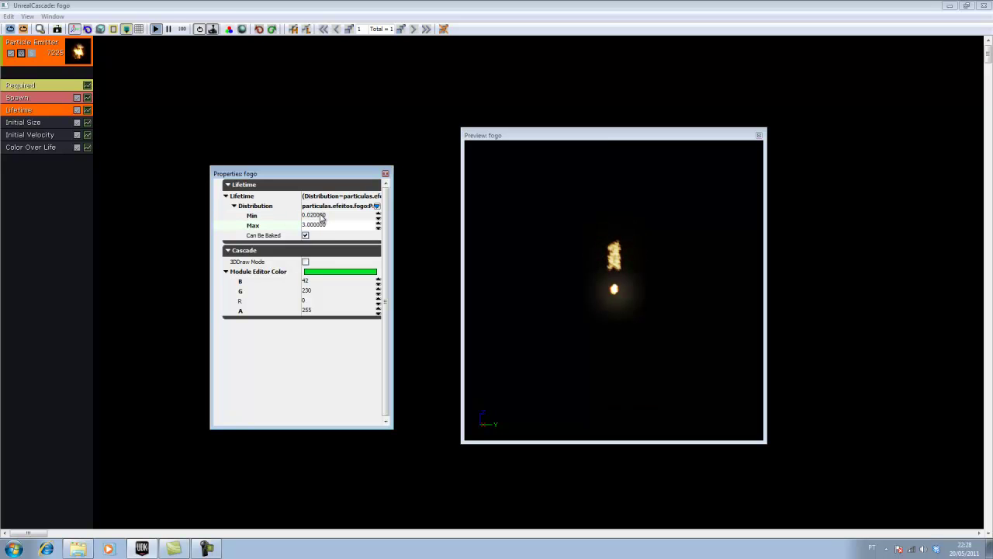
key(Return)
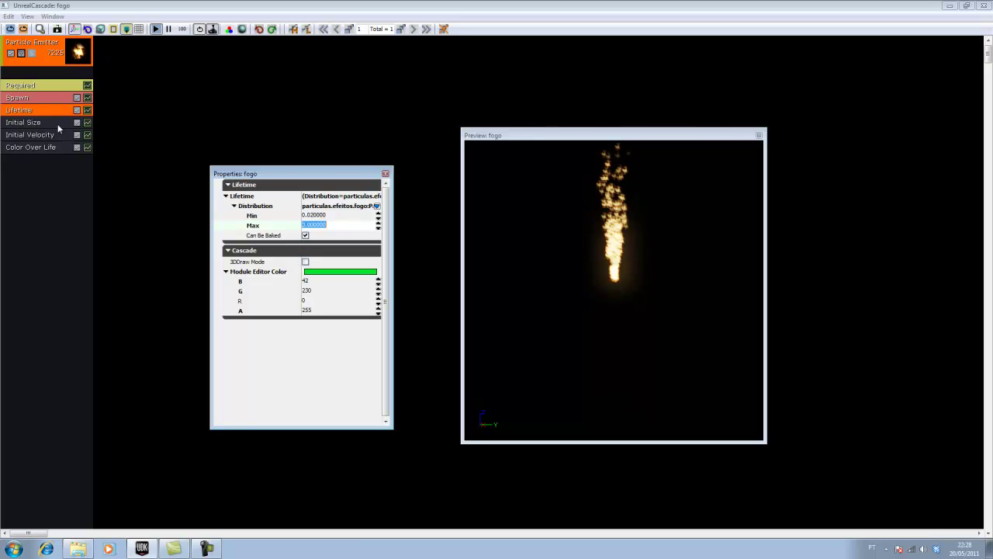
click(57, 122)
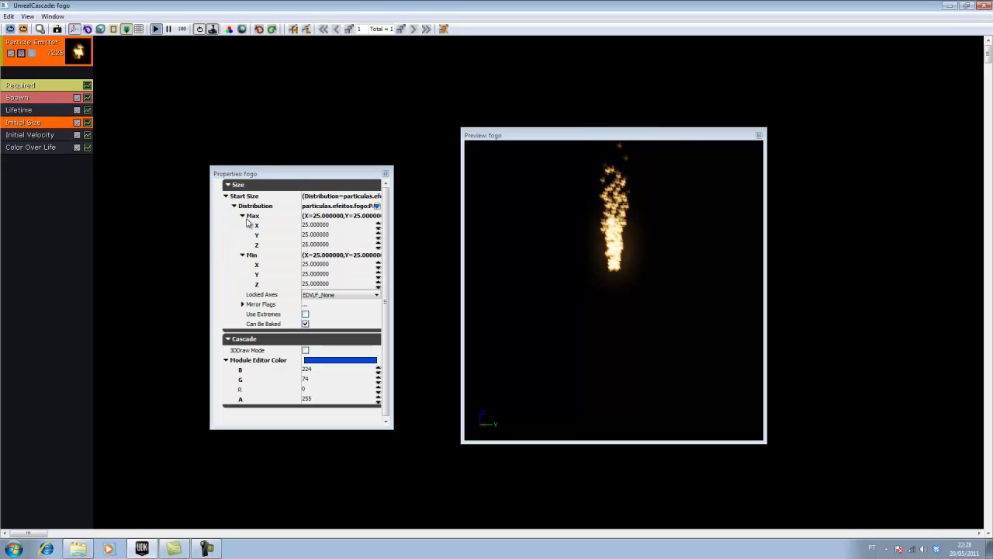
- Set the Start Size Z values, with Max Z at 1000
click(325, 287)
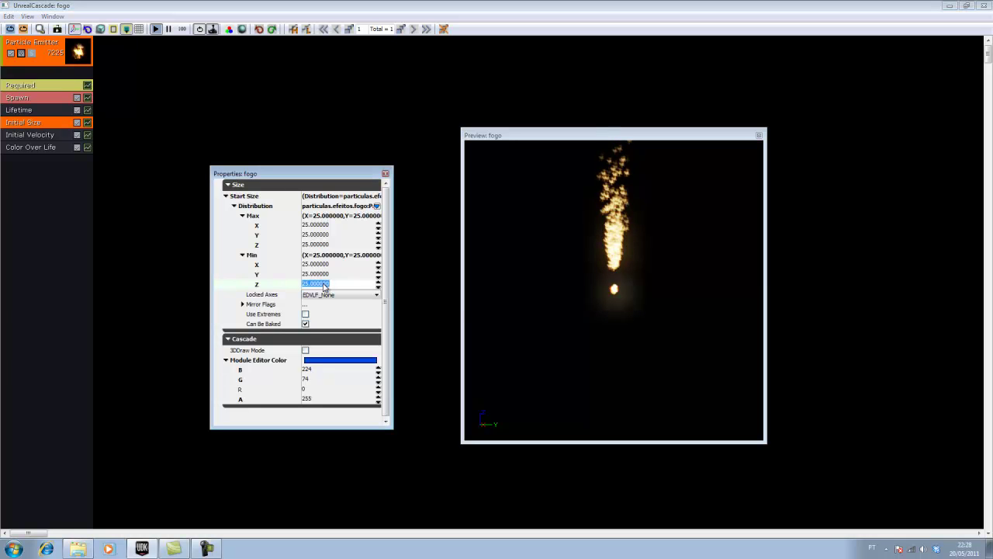
text(1000)
key(BackSpace)
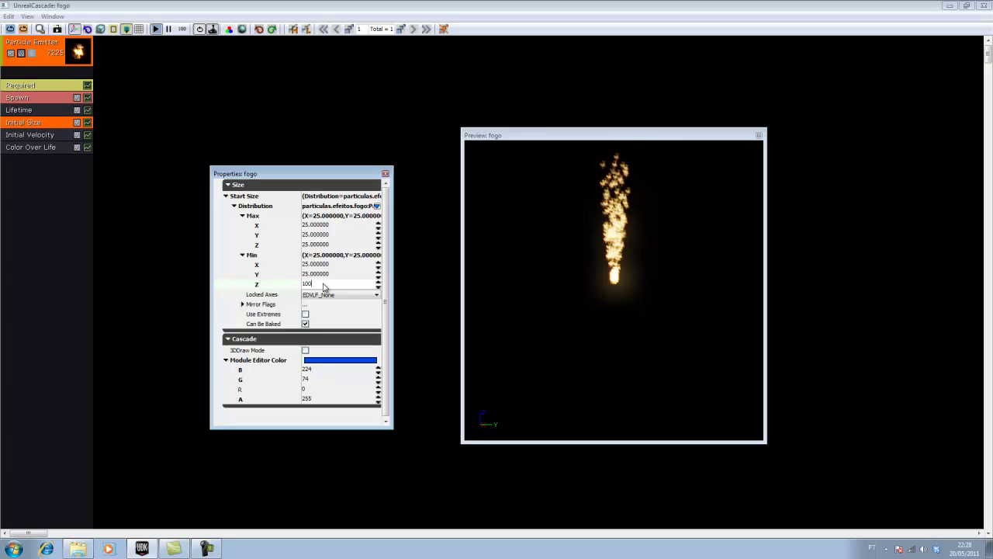
key(Return)
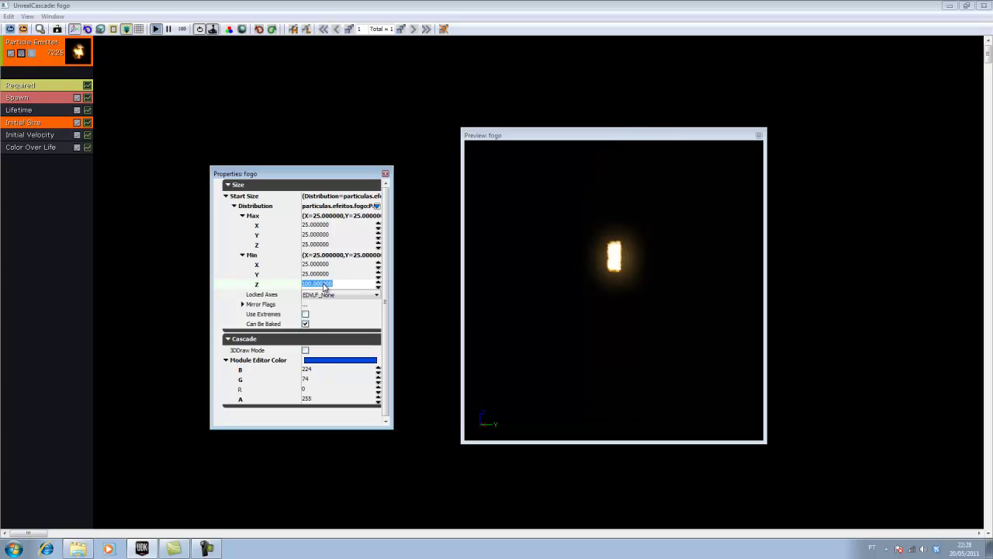
click(318, 245)
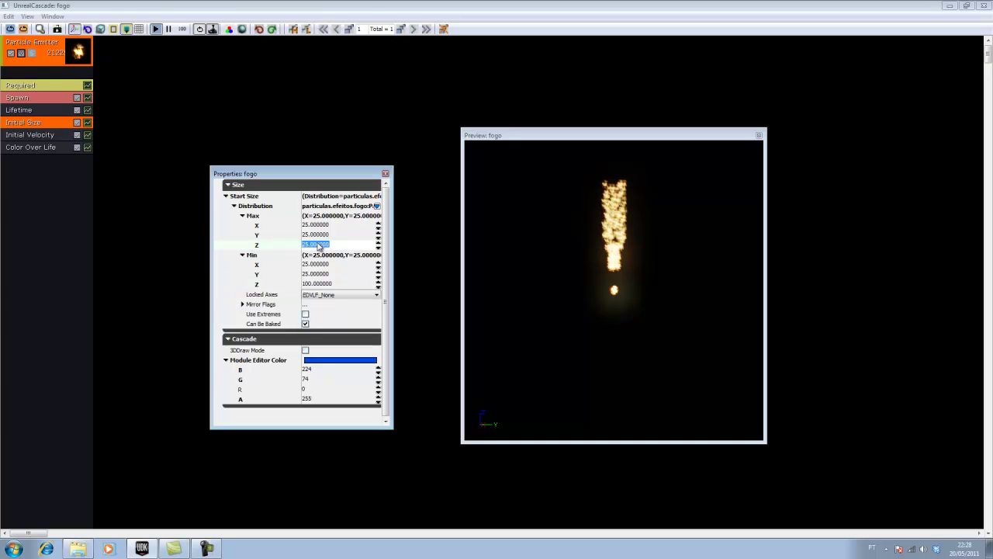
text(1000)
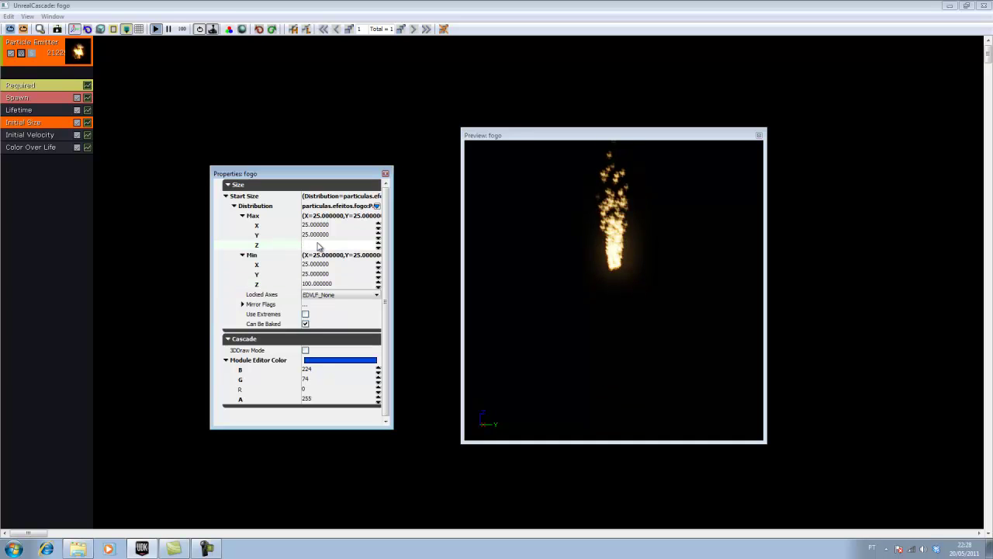
key(Return)
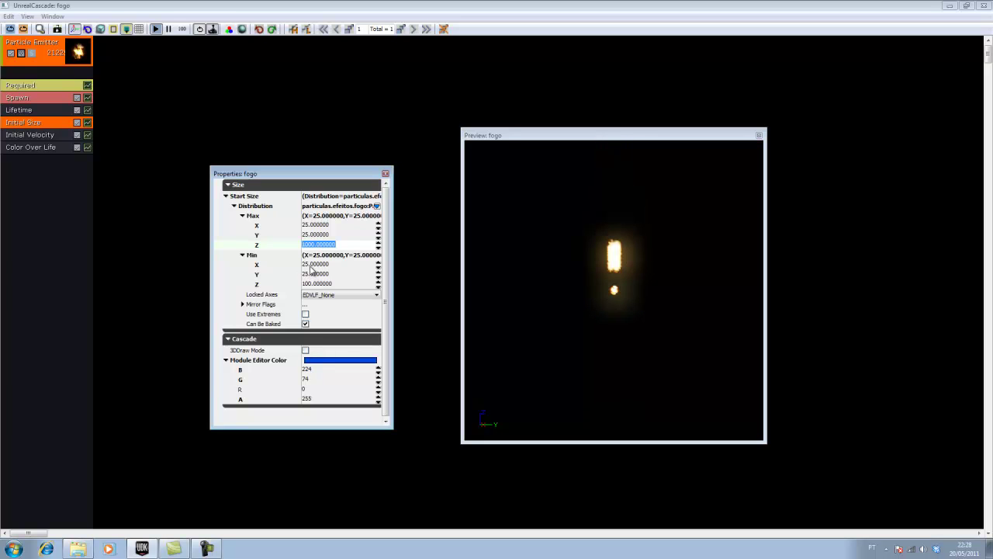
- Set Start Size Min X, Y and Z to 5
click(311, 268)
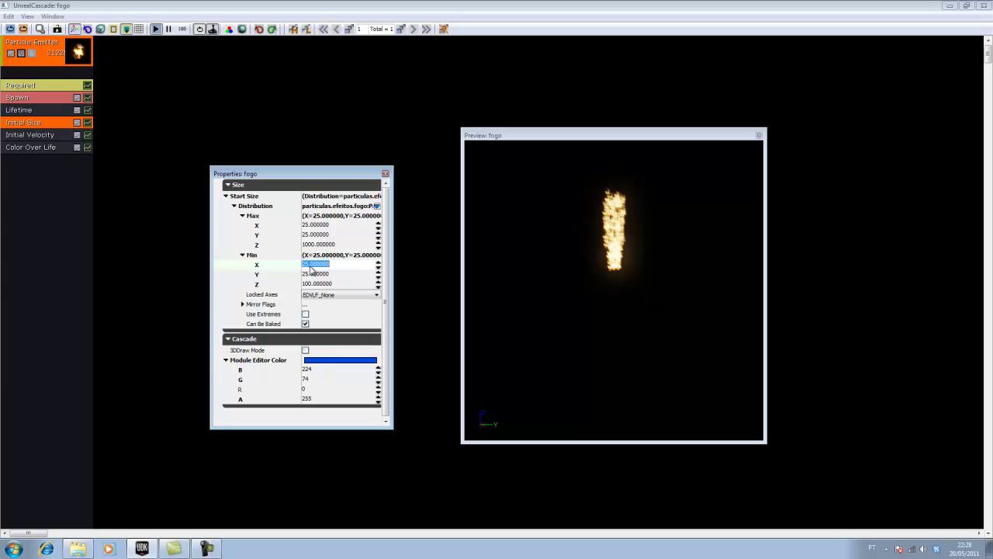
text(5)
key(Return)
click(311, 273)
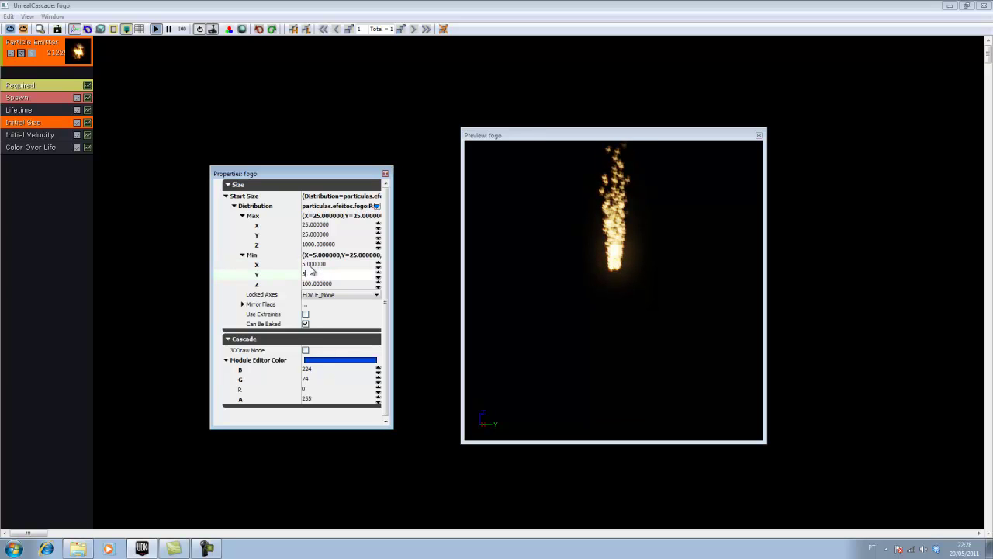
text(5)
key(Return)
key(Tab)
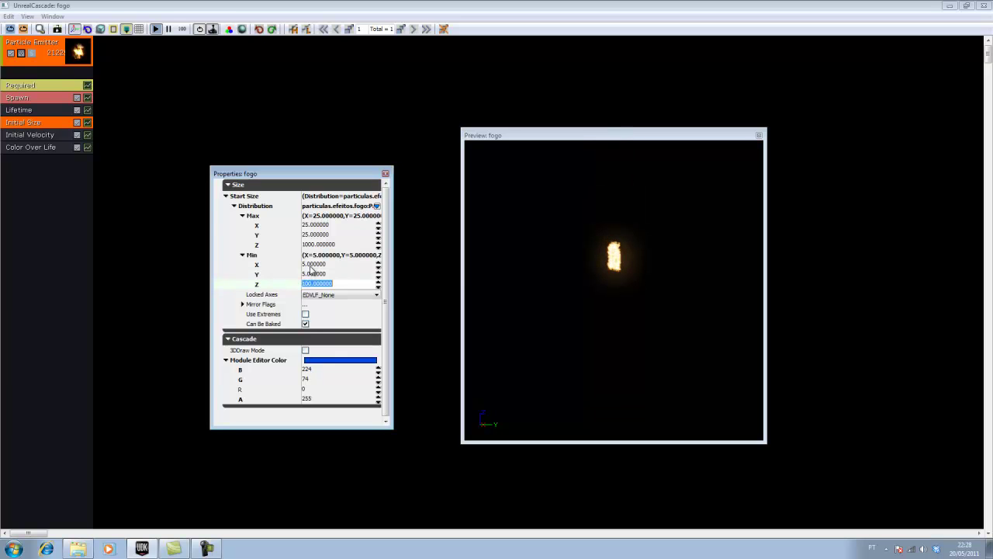
text(5)
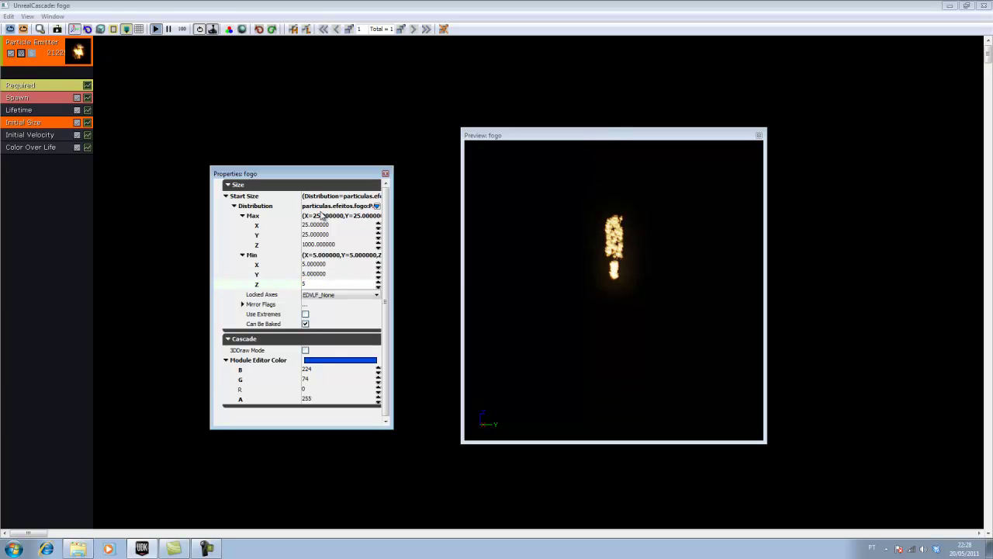
- Set Start Size Max X and Y to 50, then select the Initial Velocity module
click(317, 225)
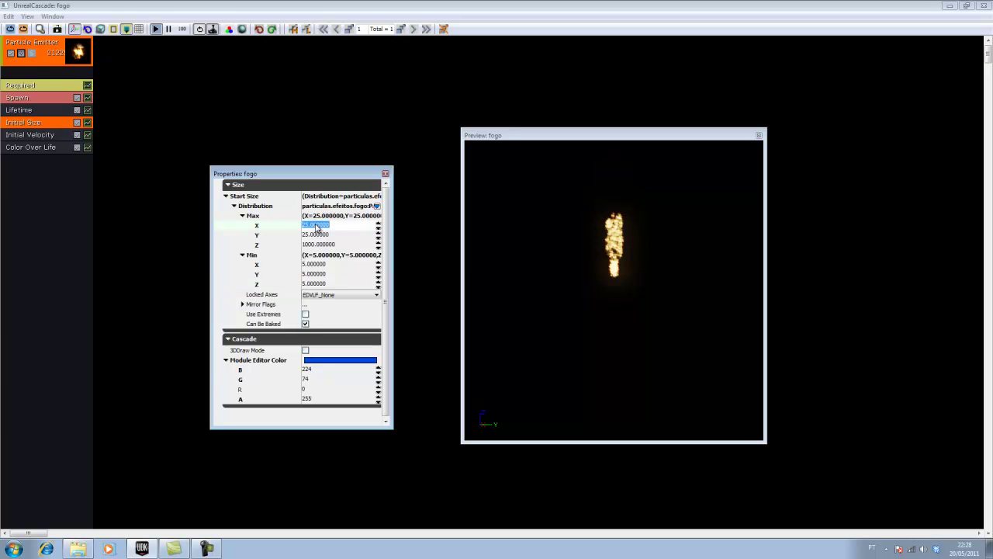
text(50)
key(Return)
text(50)
key(Tab)
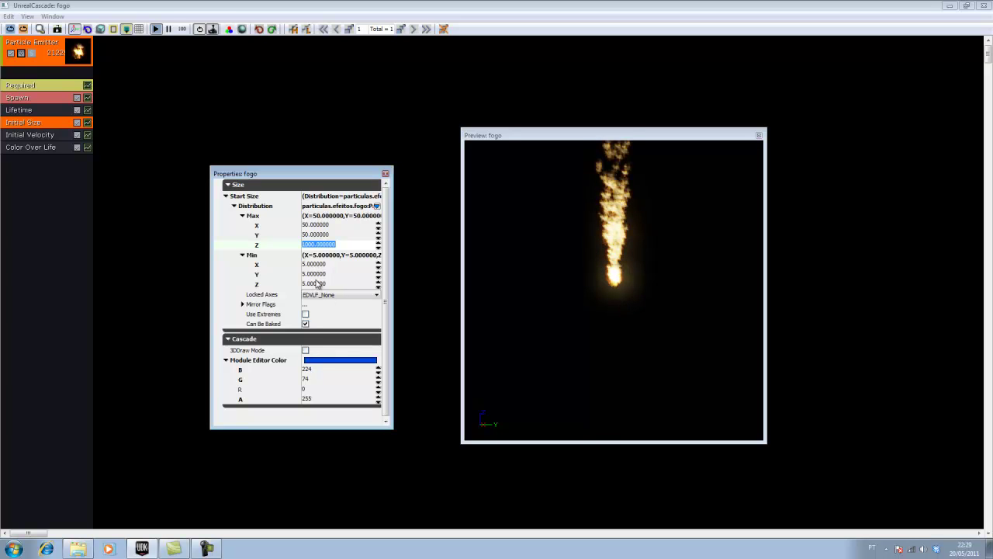
click(29, 142)
click(28, 137)
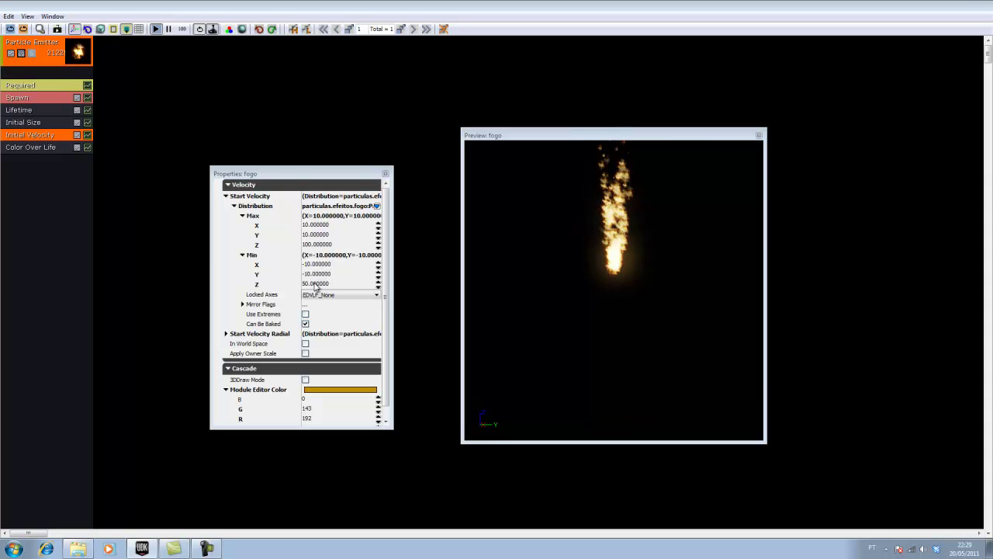
- Set Start Velocity's Min Z to 0, after briefly trying 100
click(315, 286)
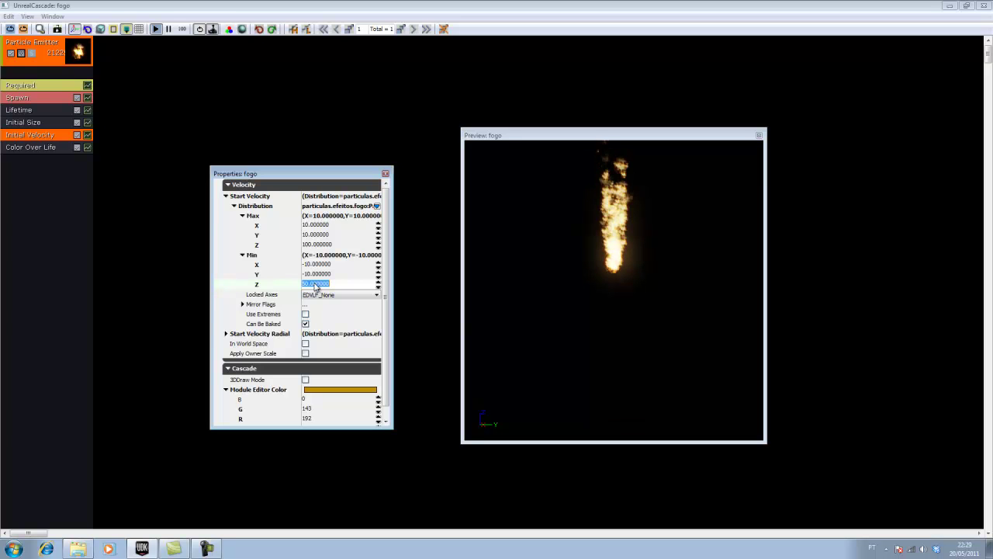
text(0)
key(Return)
click(315, 285)
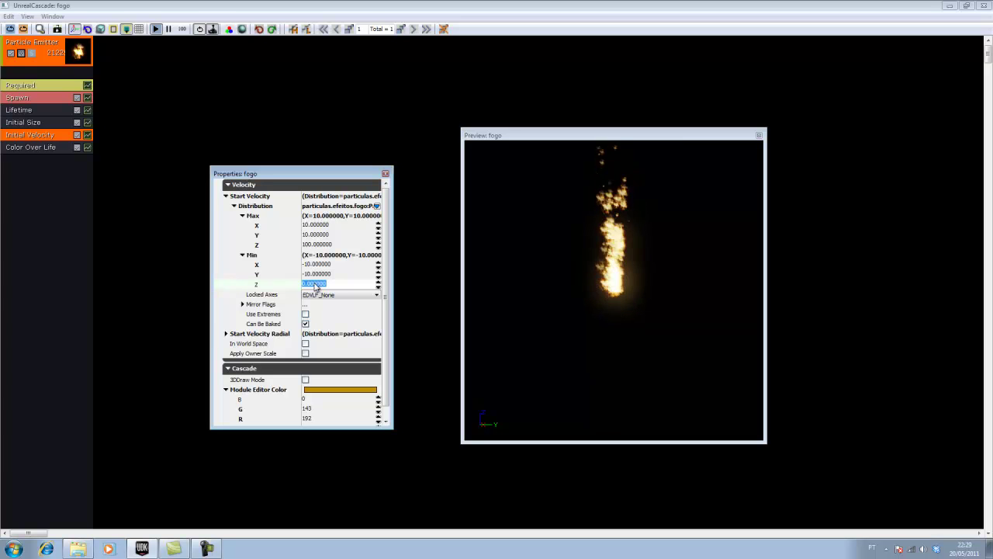
text(100)
key(Return)
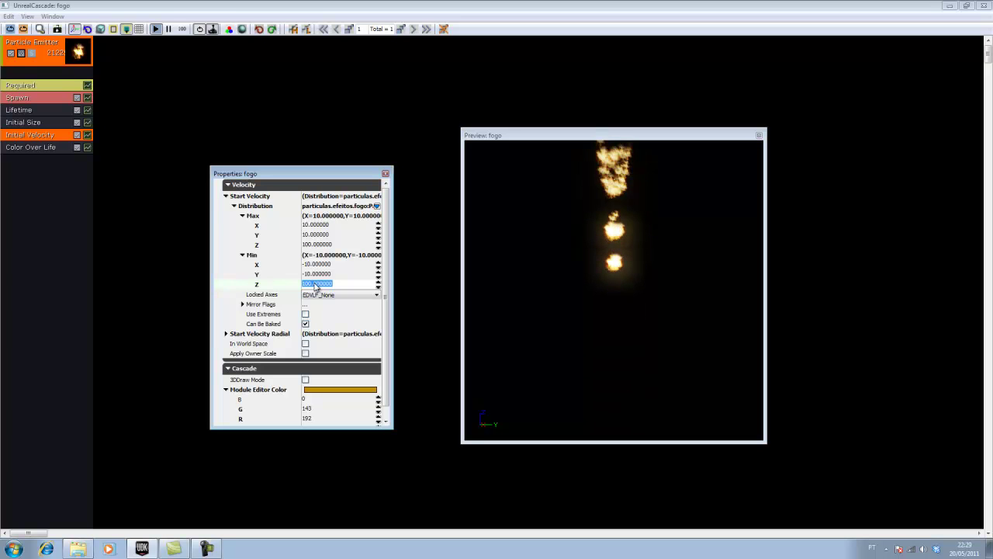
text(0)
key(Return)
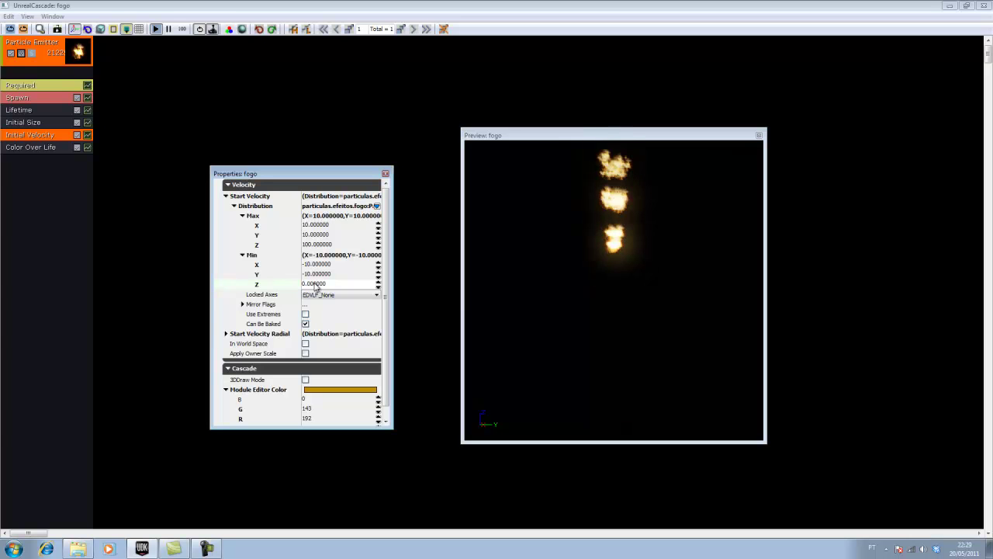
click(315, 284)
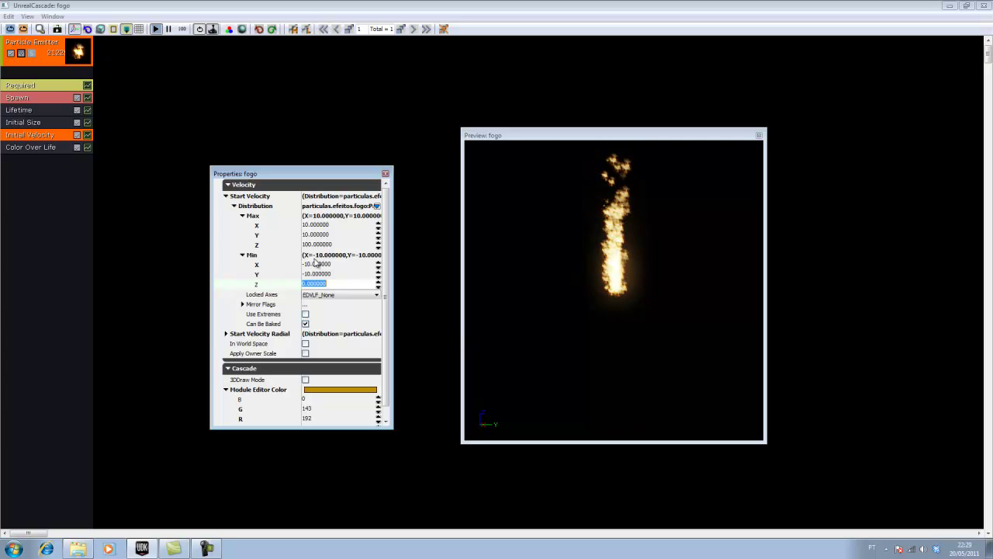
- Set the fogo emitter's minimum start velocity to -3 in X and Y
click(310, 264)
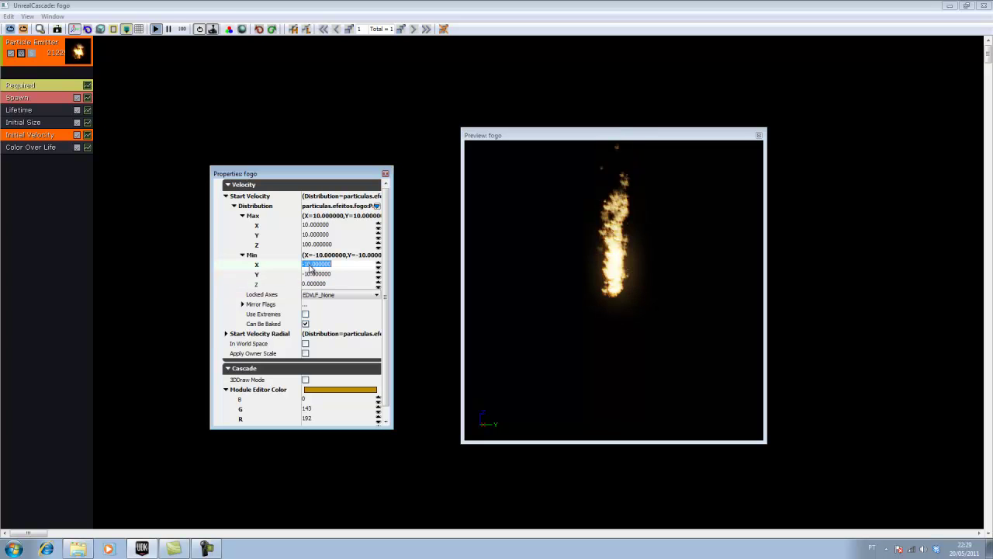
click(311, 265)
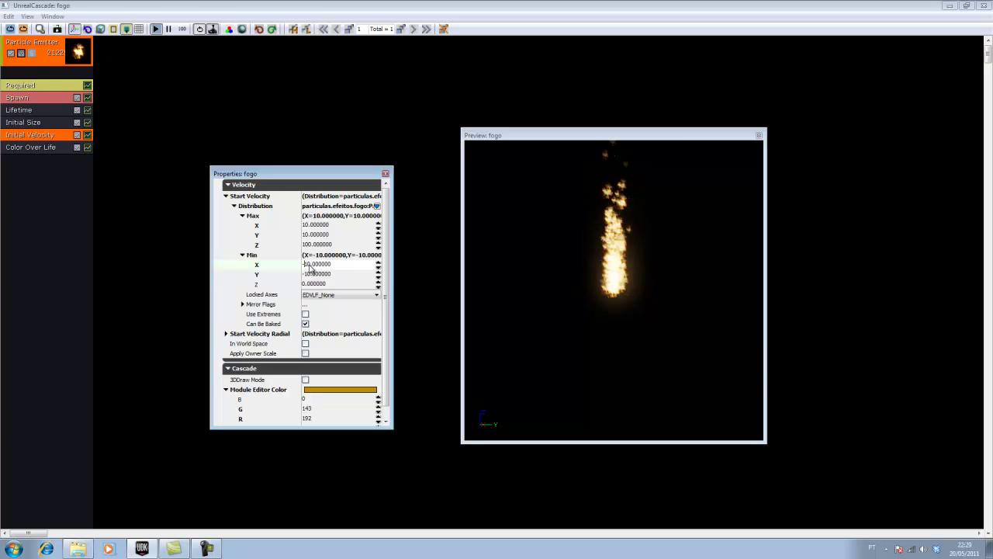
key(BackSpace)
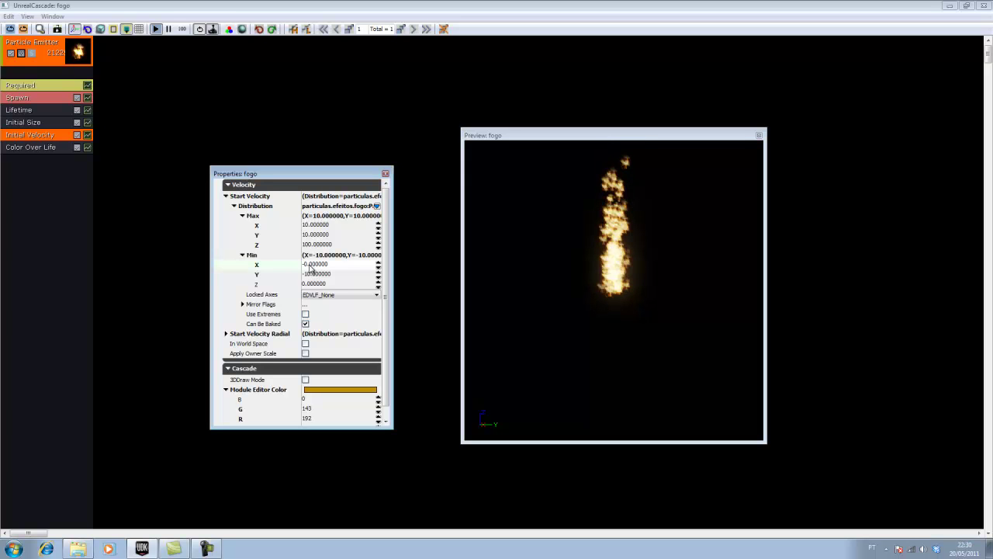
key(Delete)
text(3)
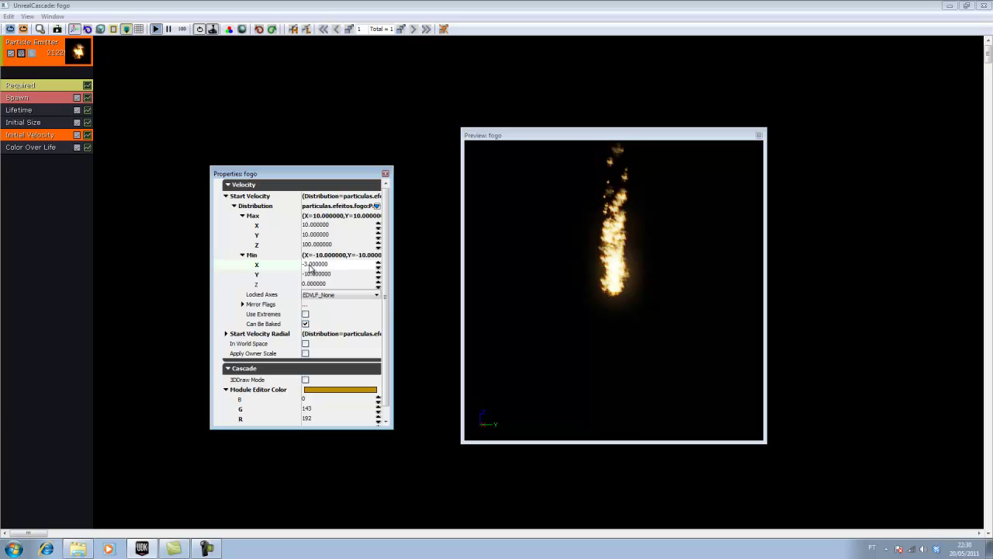
key(Tab)
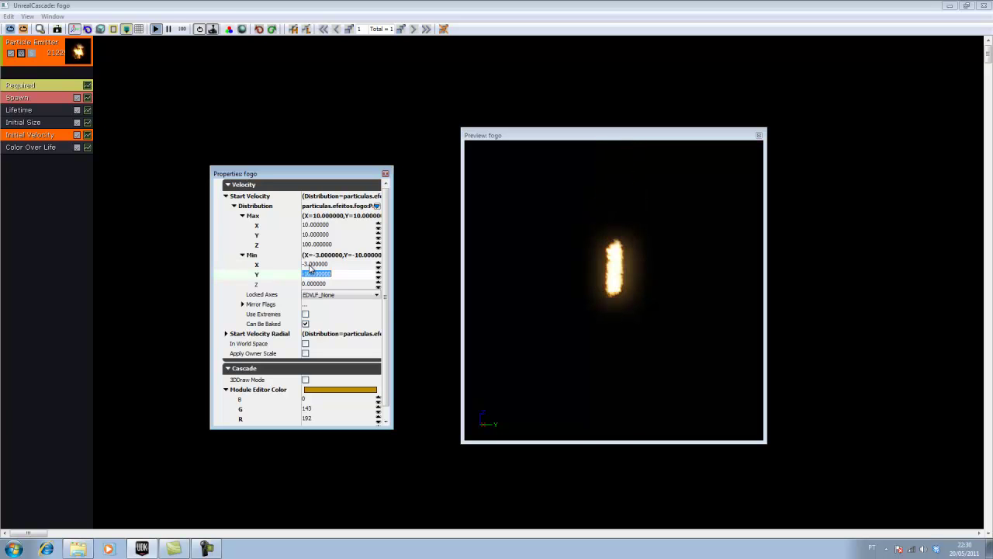
text(-3)
key(Return)
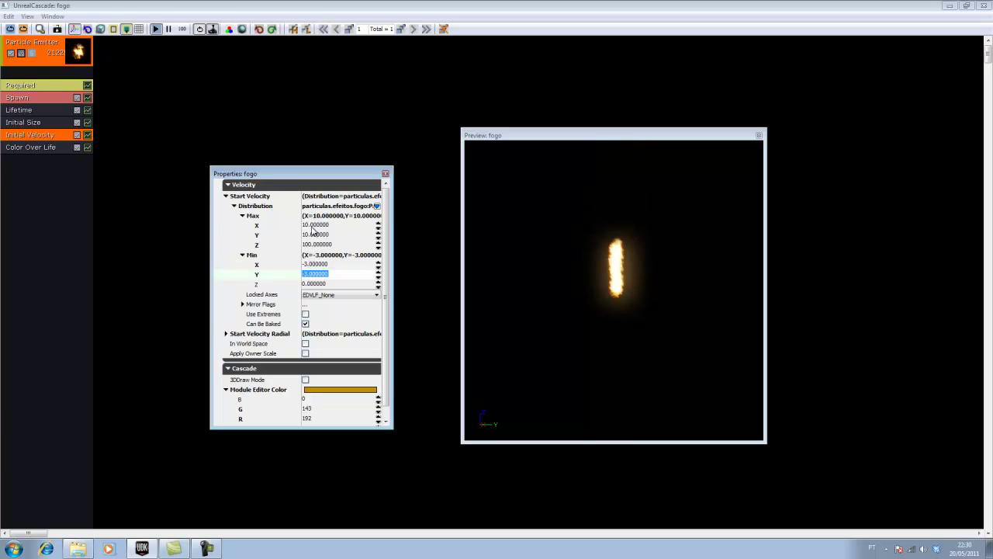
- Set the maximum start velocity to 3 in X and Y and 50 in Z
click(315, 225)
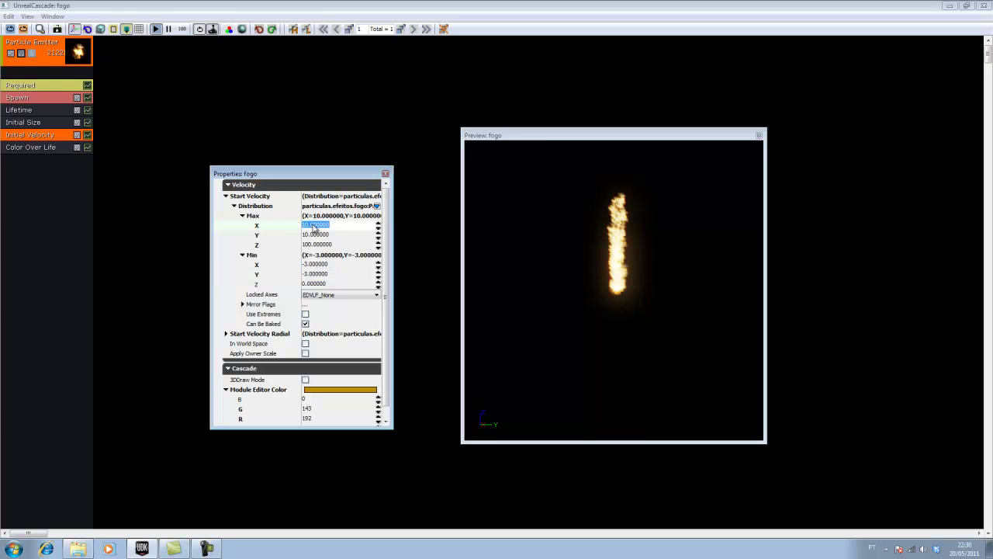
key(BackSpace)
key(Return)
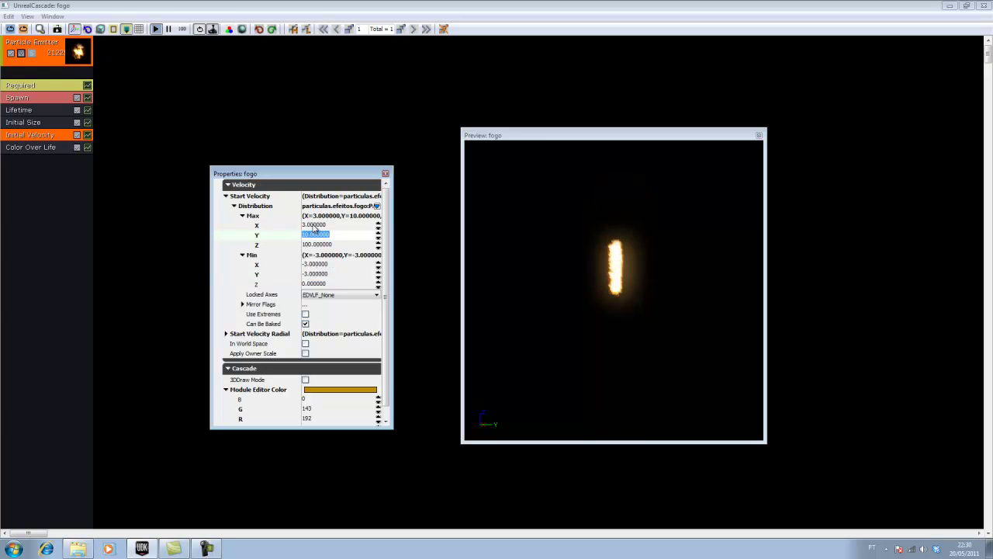
text(3)
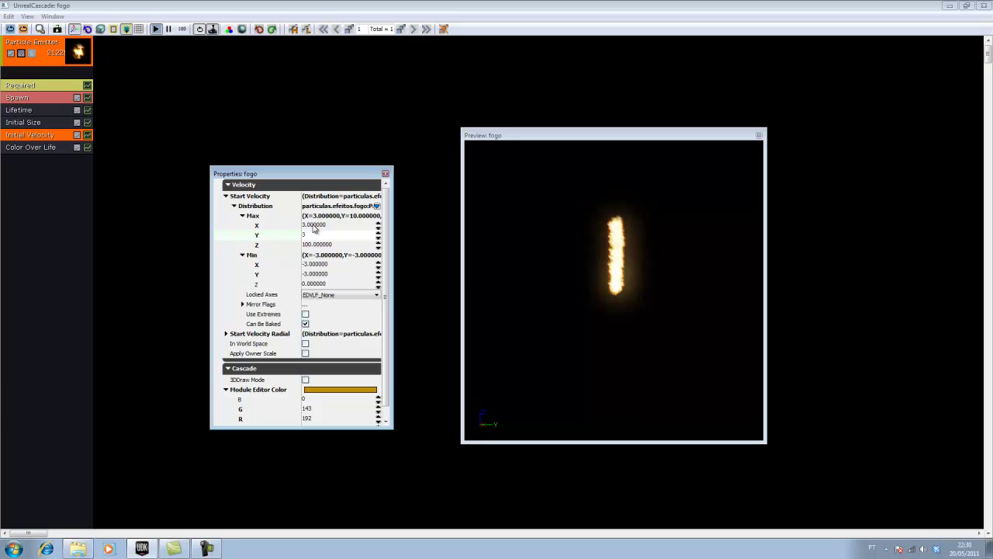
key(Return)
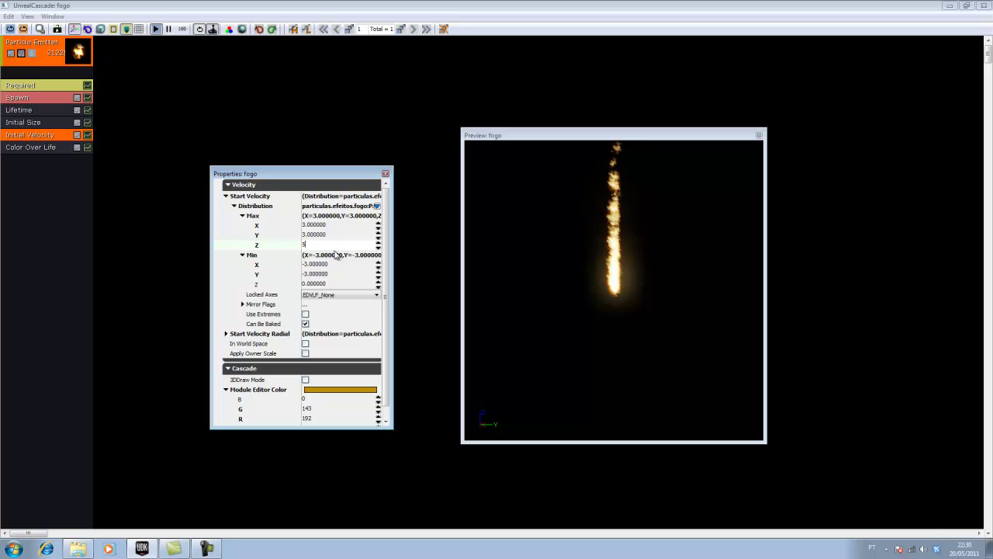
text(50)
key(Return)
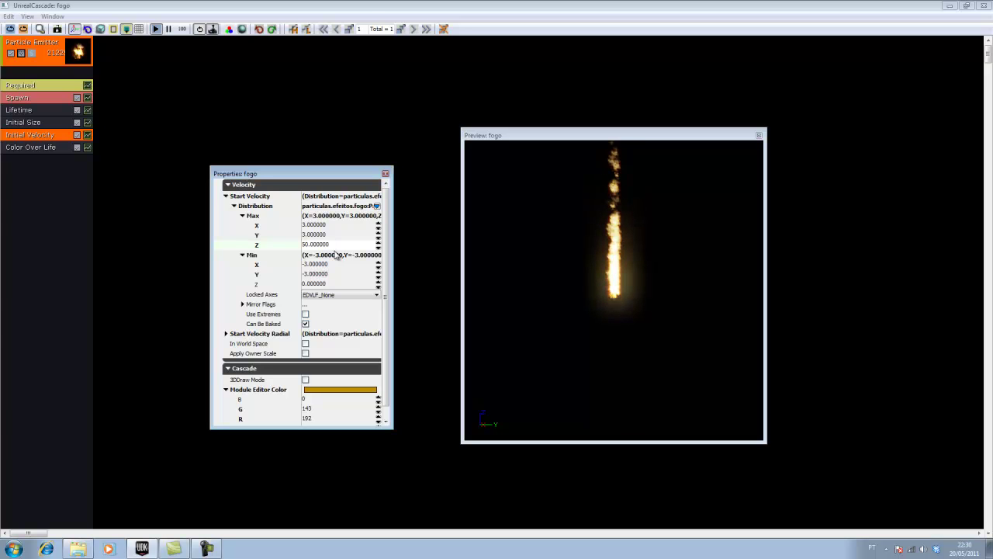
key(Return)
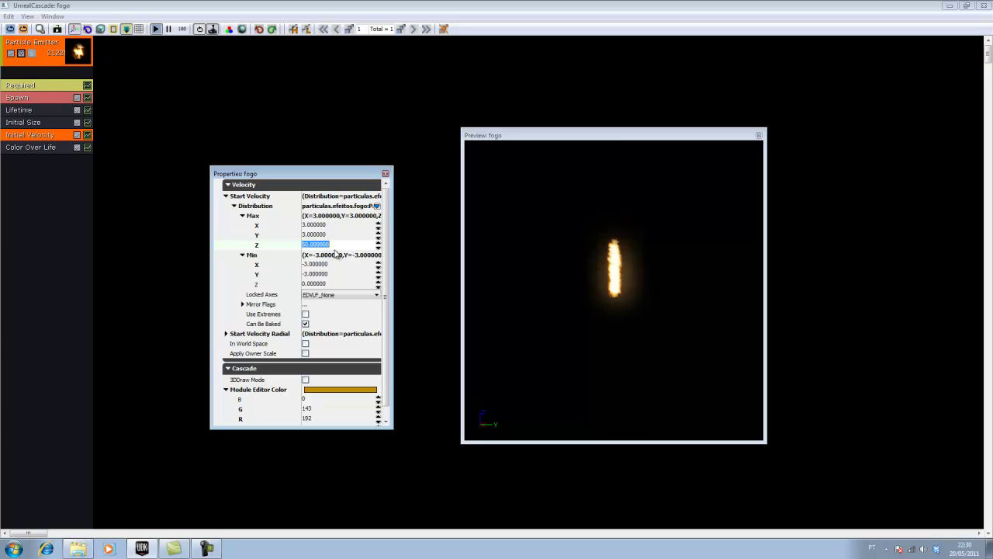
key(Return)
click(41, 111)
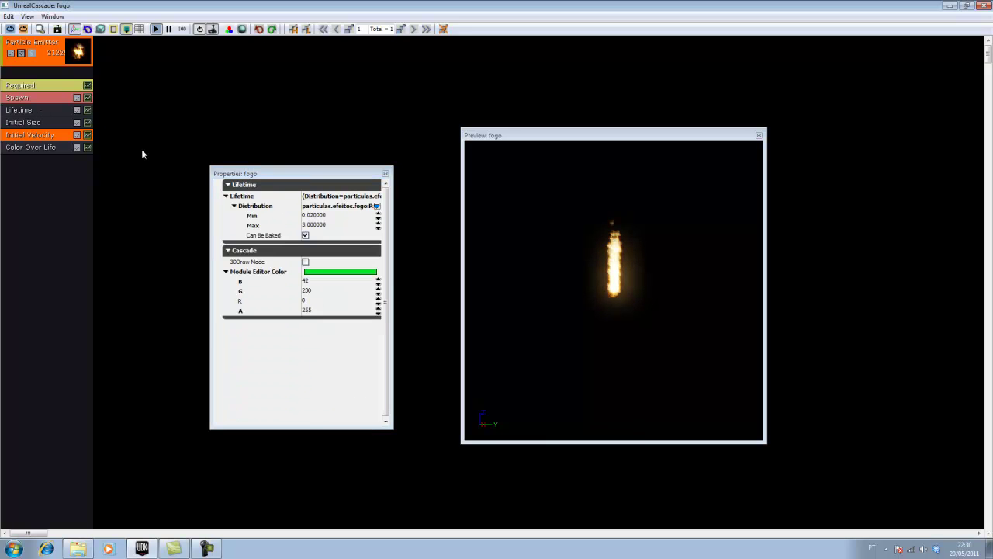
click(317, 226)
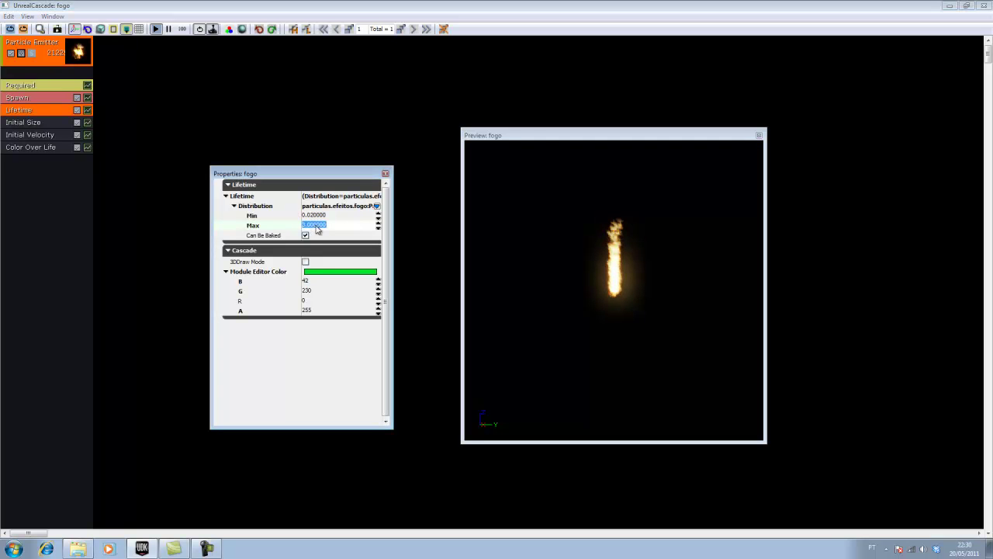
text(0)
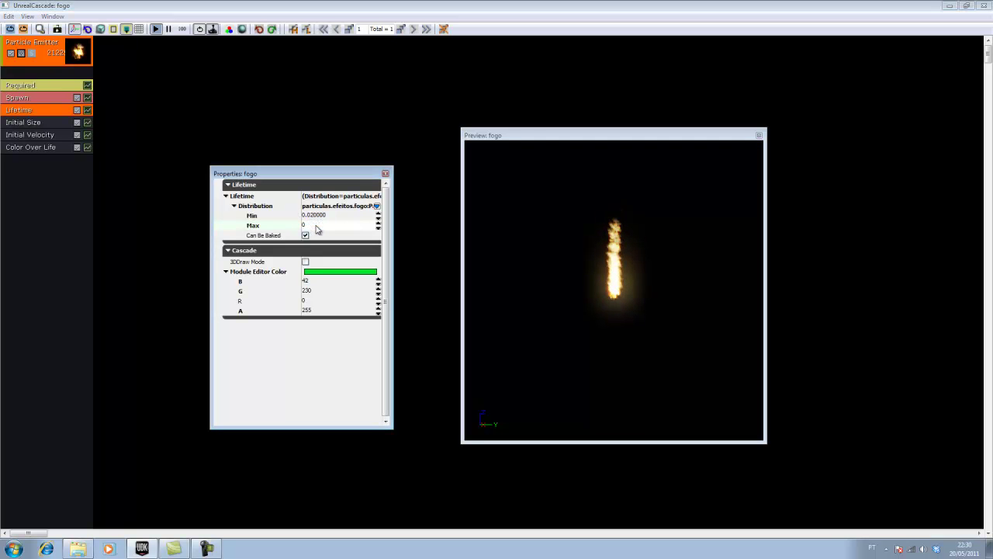
text(.785)
key(Return)
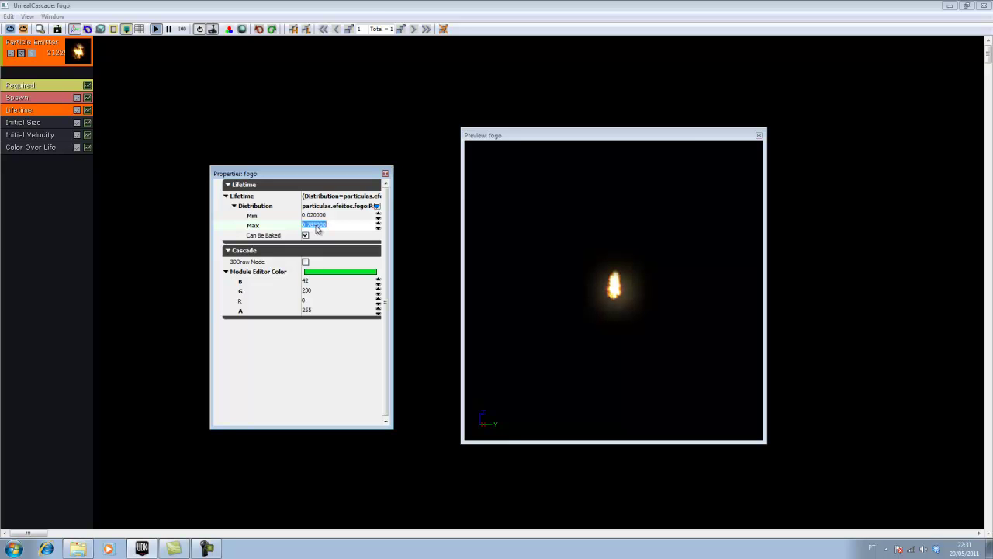
text(7)
key(Return)
click(316, 225)
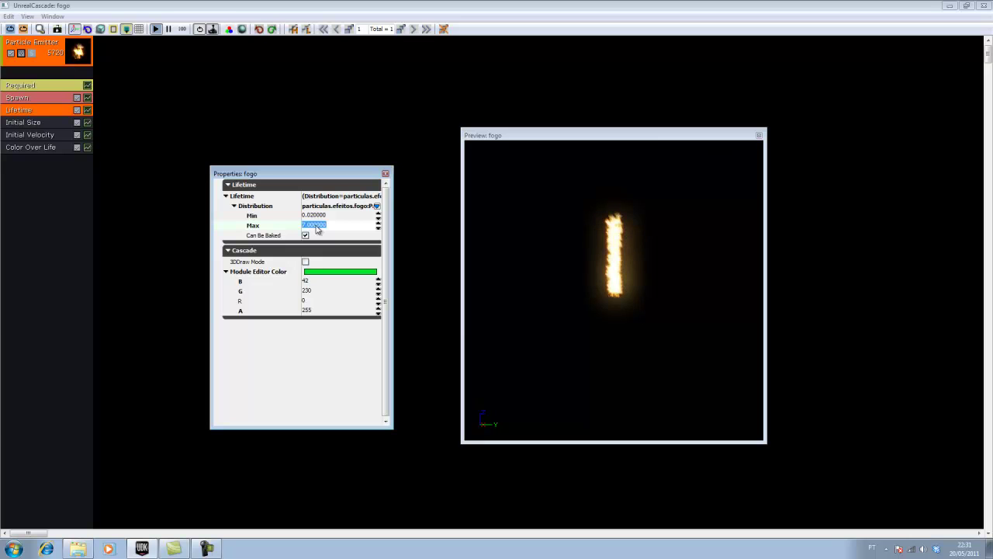
text(2)
key(Return)
click(316, 225)
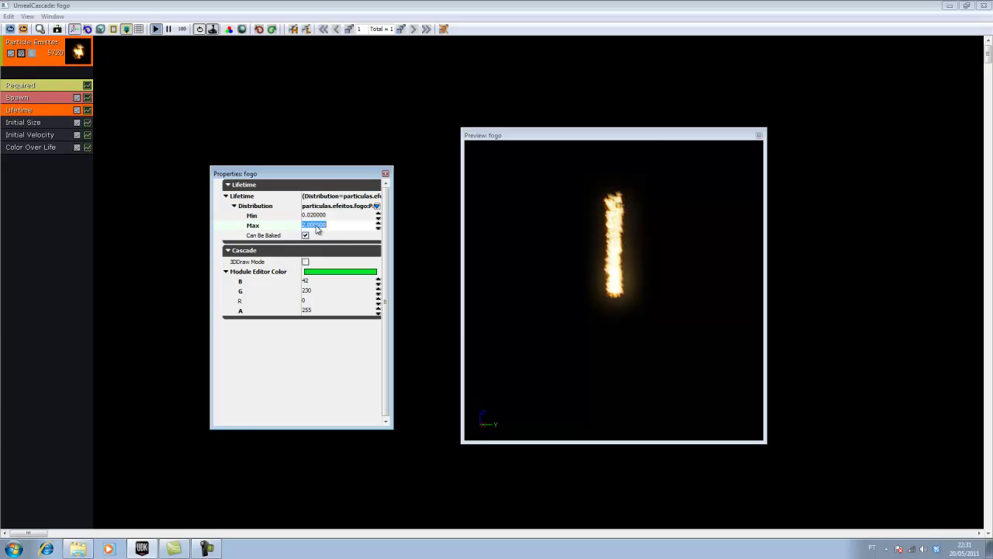
key(End)
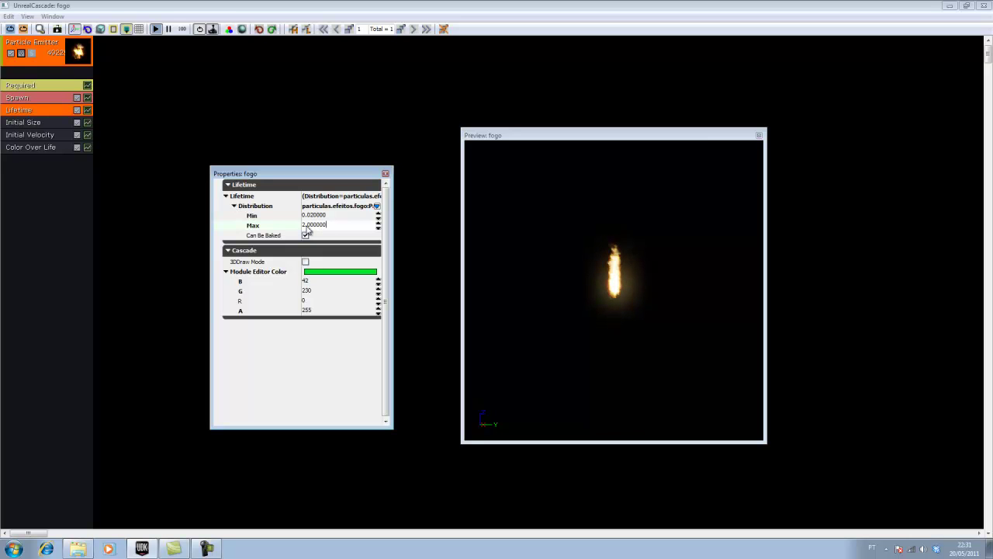
key(shift+Left)
key(shift+Left)
key(shift+Left)
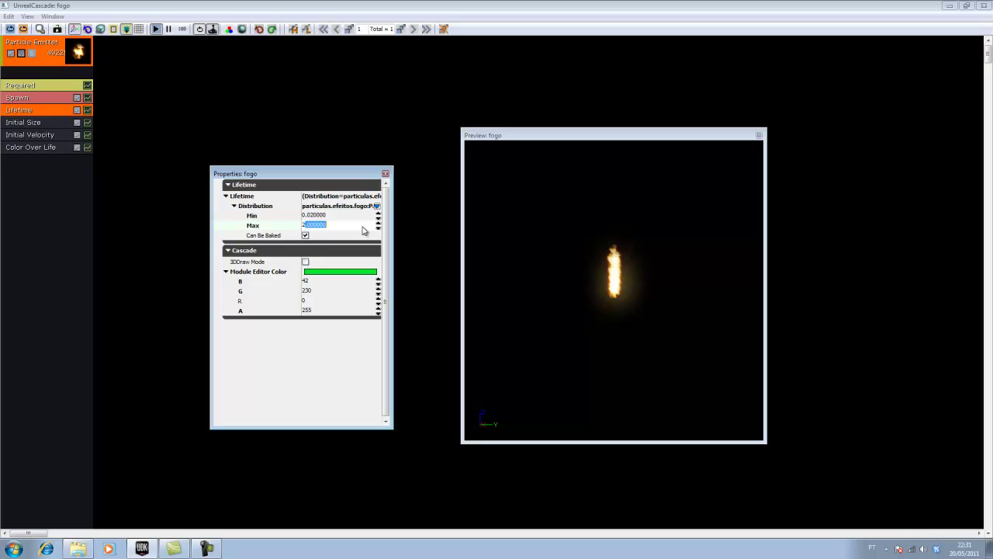
text(.)
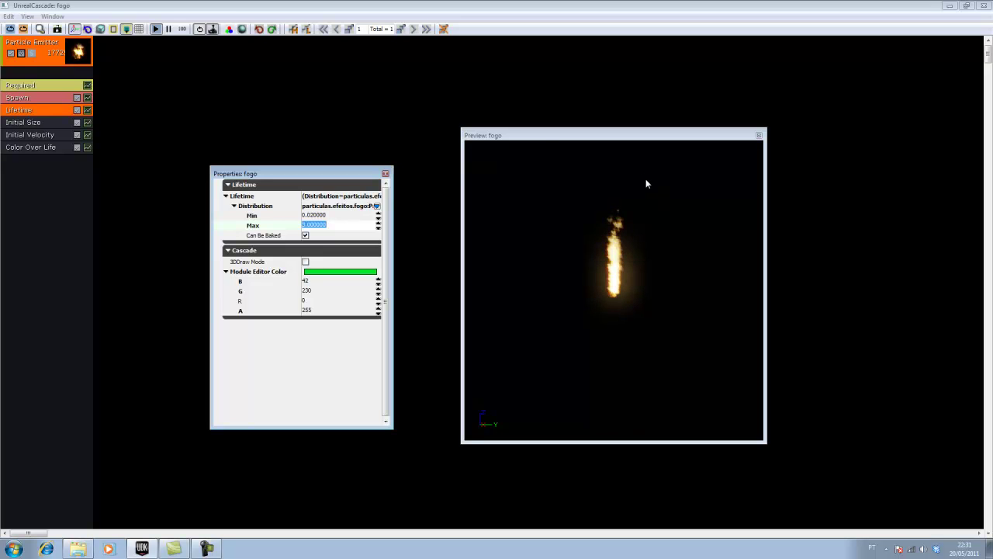
- Close Cascade, list the particulas package's particle systems in the Content Browser, and save it with Ctrl+S
click(983, 7)
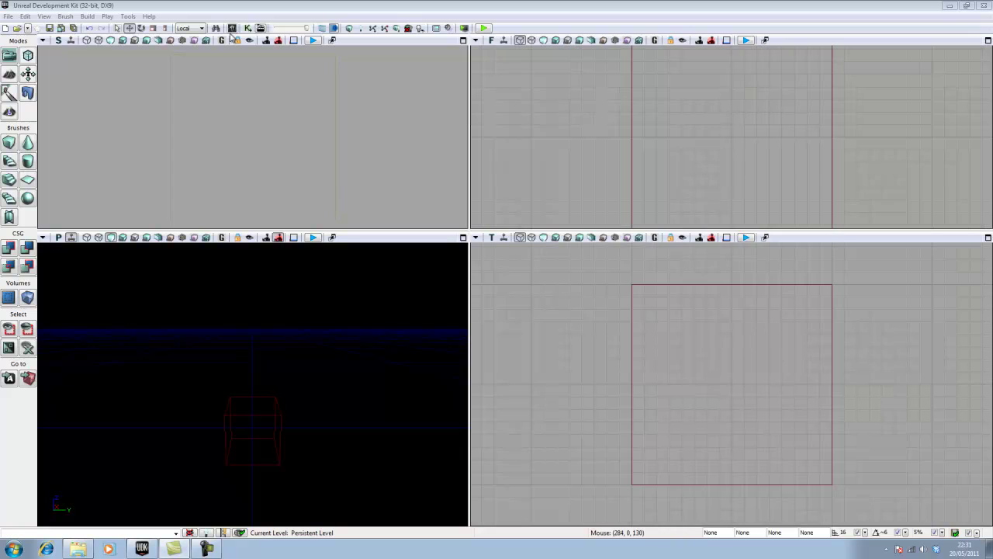
click(232, 30)
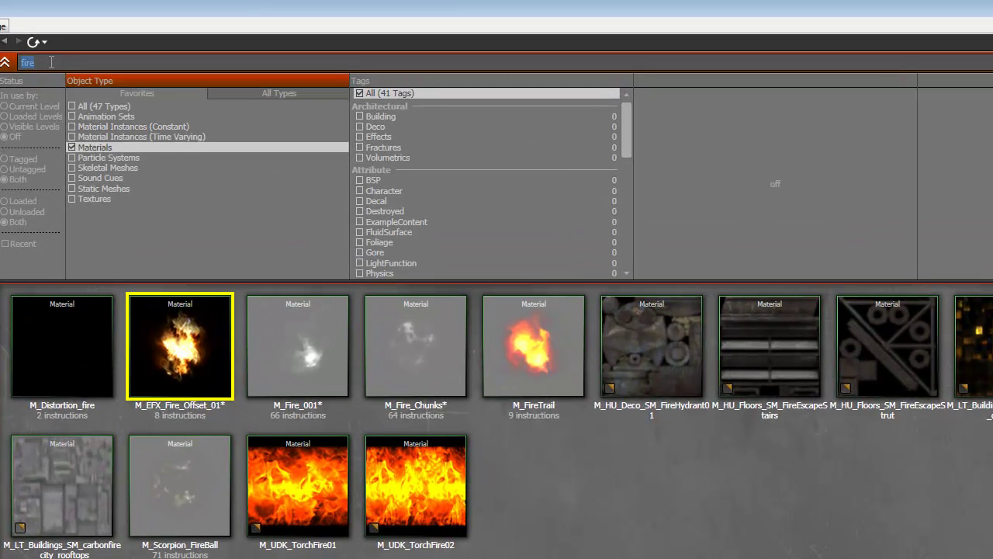
key(BackSpace)
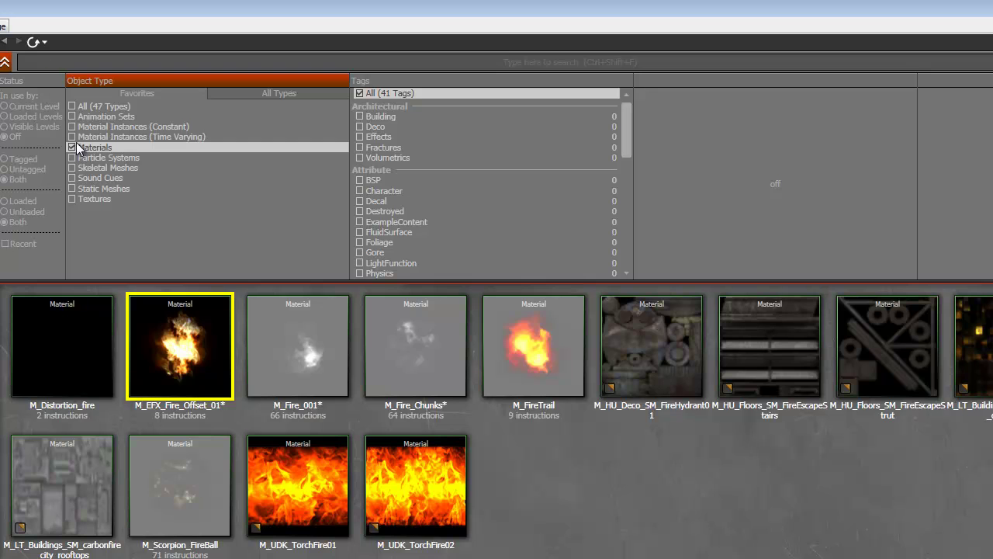
click(73, 157)
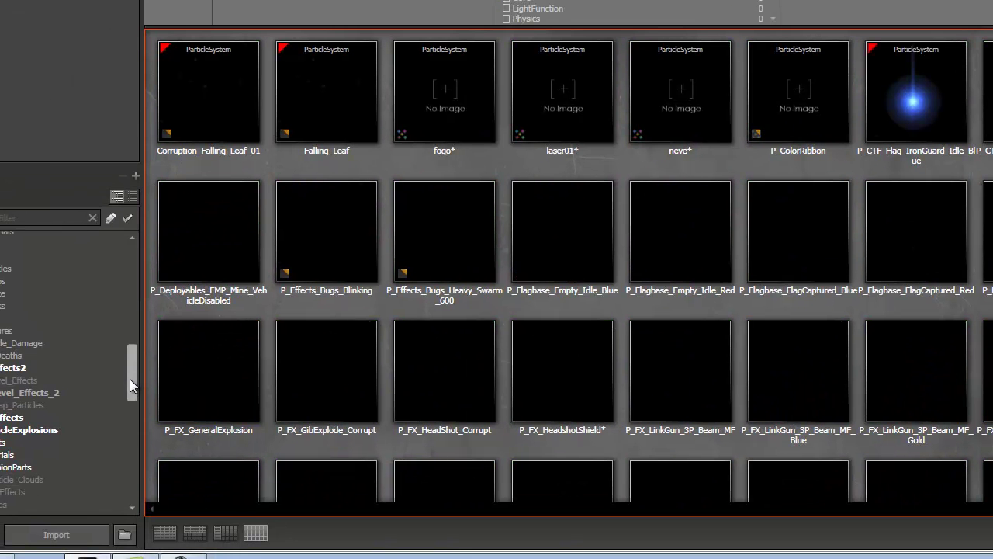
drag(132, 372, 132, 443)
scroll(135, 504, down, 4)
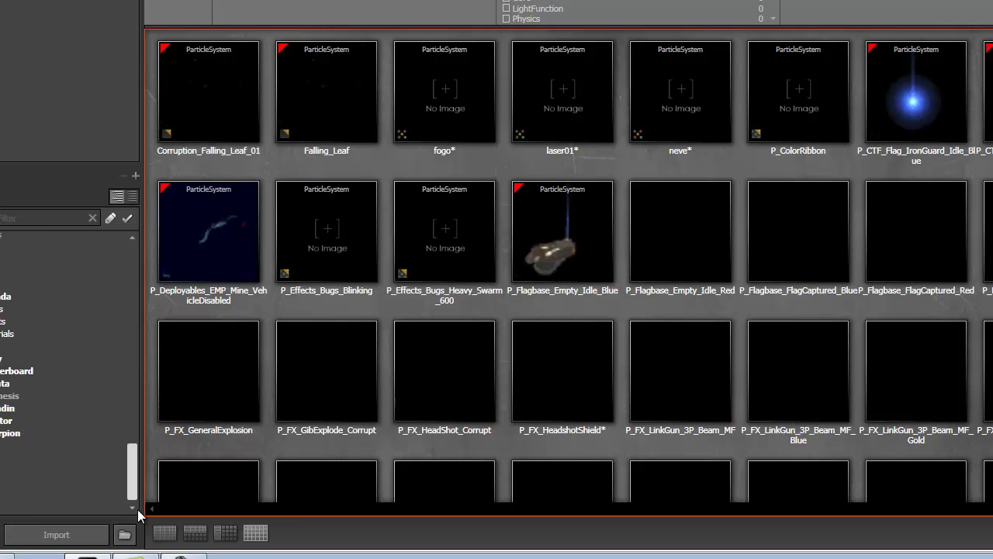
click(75, 496)
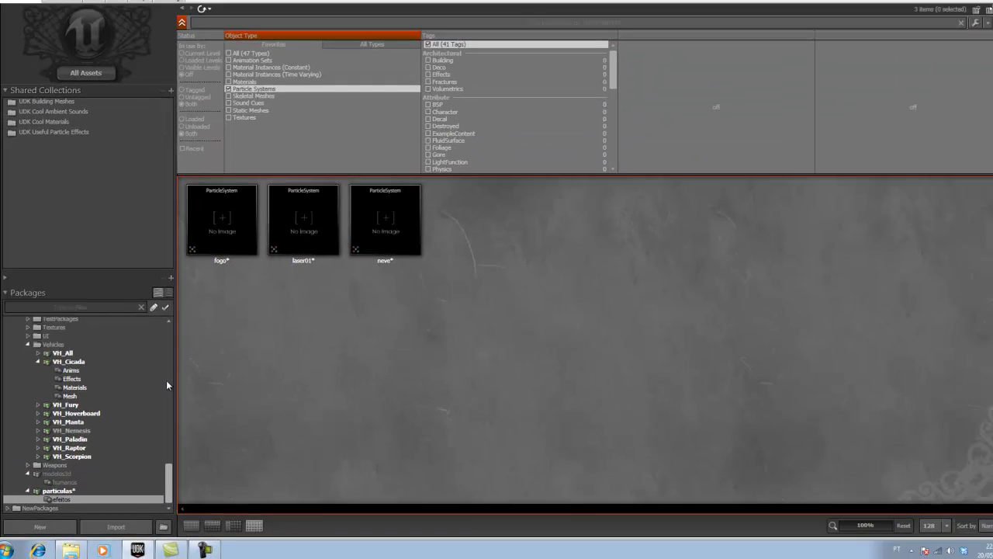
key(ctrl+s)
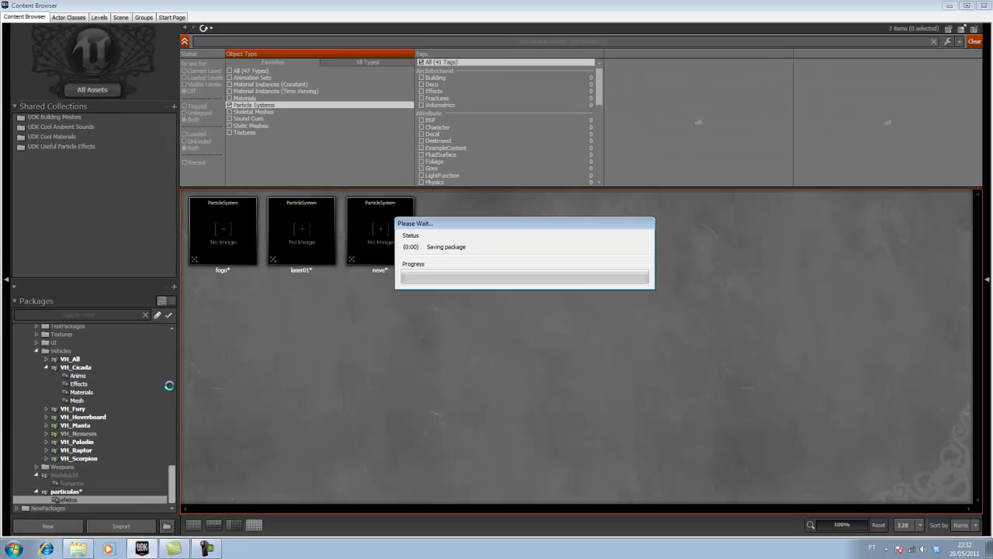